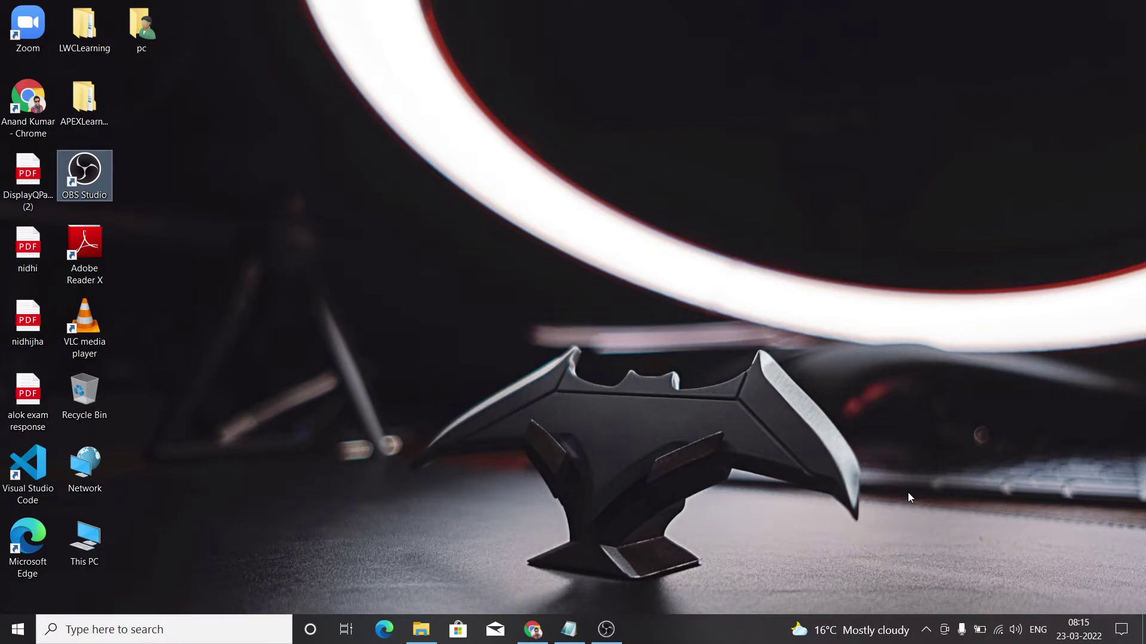
# Bring the FlexCards Trailhead unit back and scroll to its Key Capabilities list
pyautogui.click(535, 629)
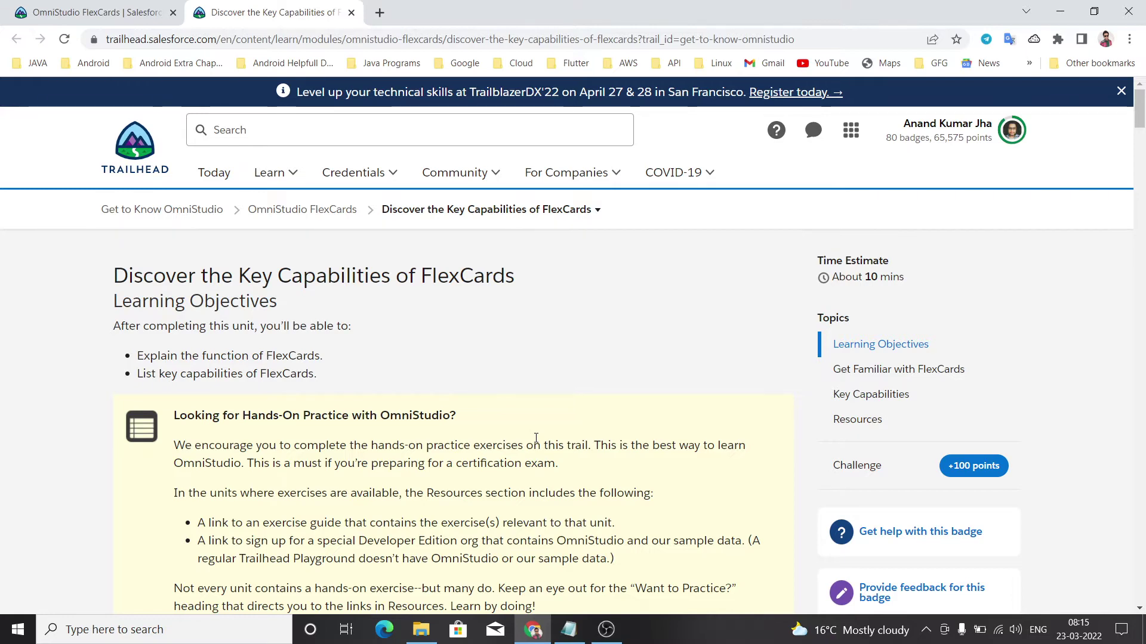
pyautogui.scroll(-4, 536, 439)
pyautogui.scroll(-1, 535, 439)
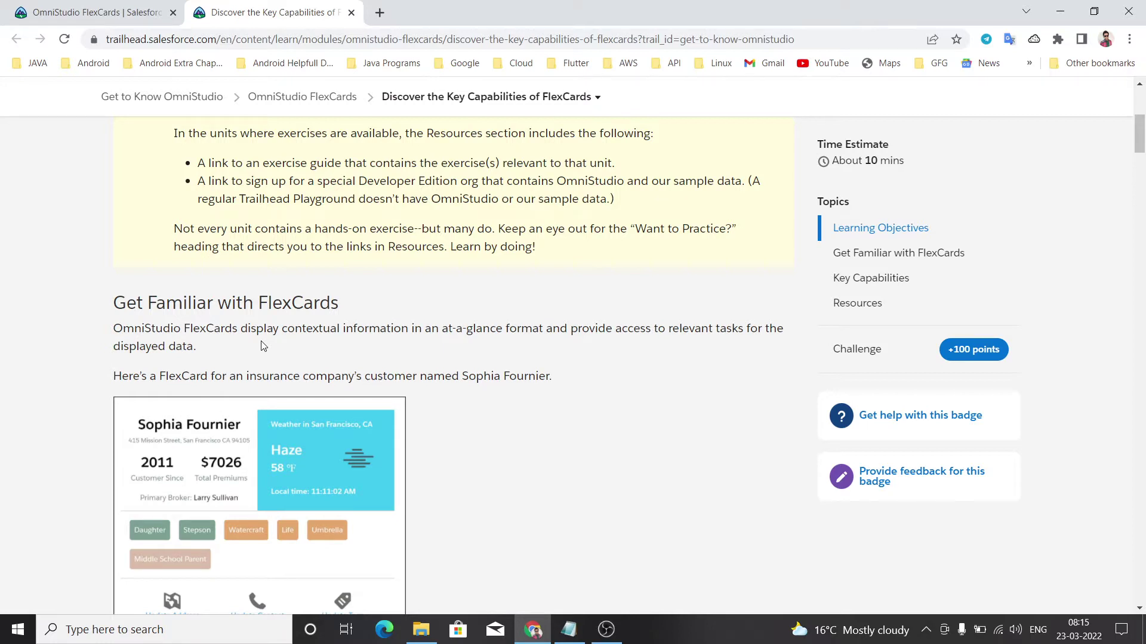
pyautogui.scroll(-3, 262, 346)
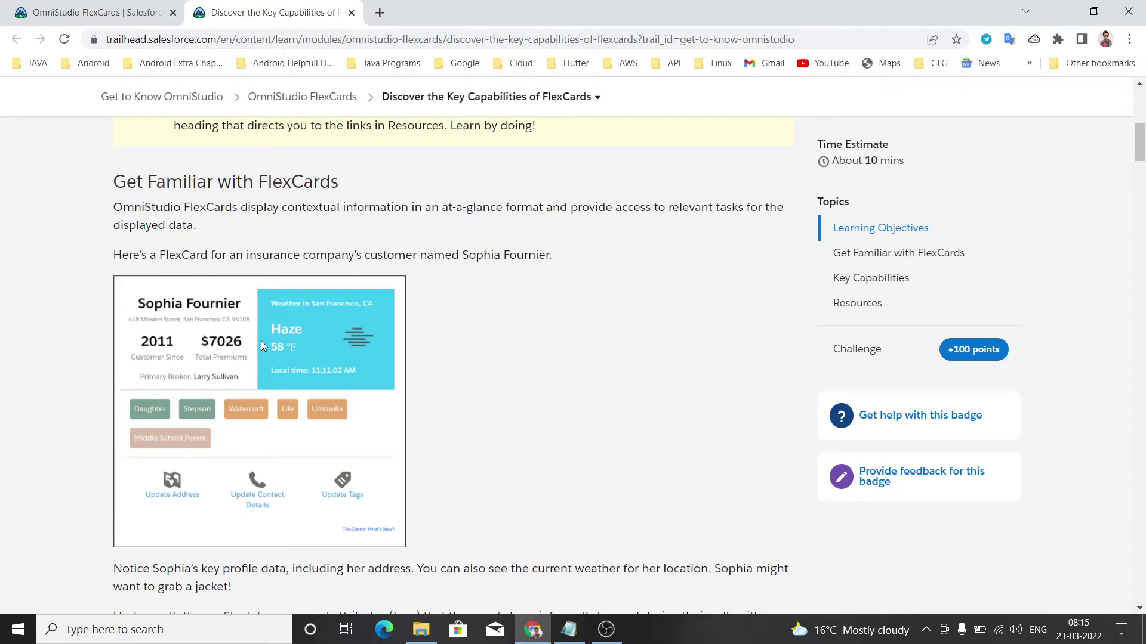
pyautogui.scroll(-3, 260, 341)
pyautogui.scroll(-2, 261, 341)
pyautogui.scroll(-4, 261, 342)
pyautogui.scroll(-1, 261, 341)
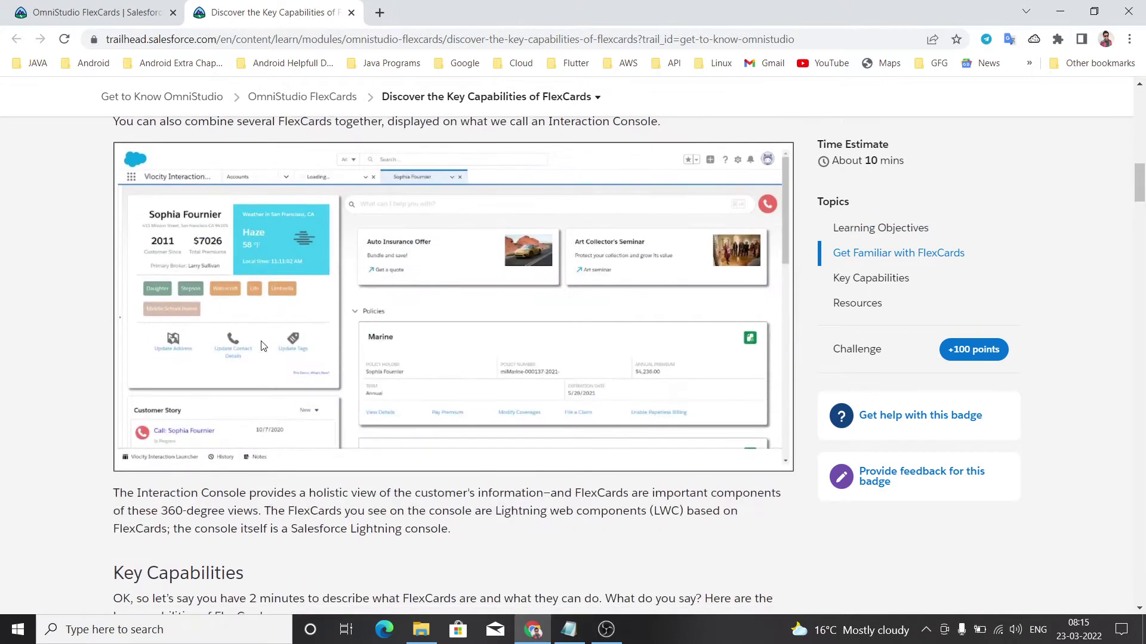
pyautogui.scroll(-4, 262, 345)
pyautogui.scroll(-1, 262, 346)
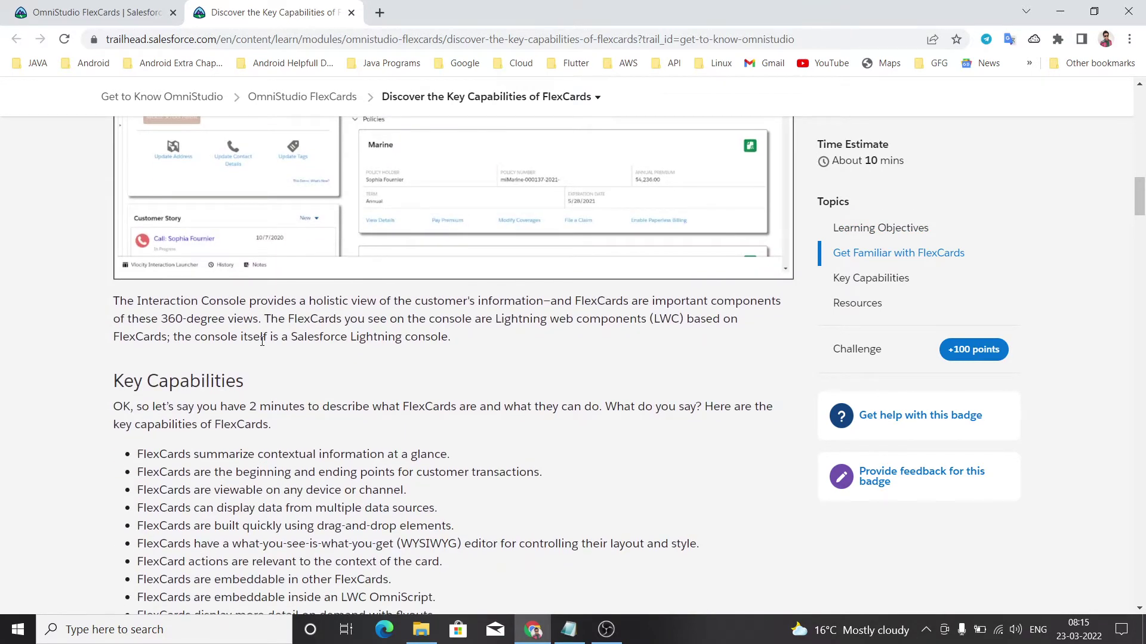
pyautogui.scroll(-2, 262, 340)
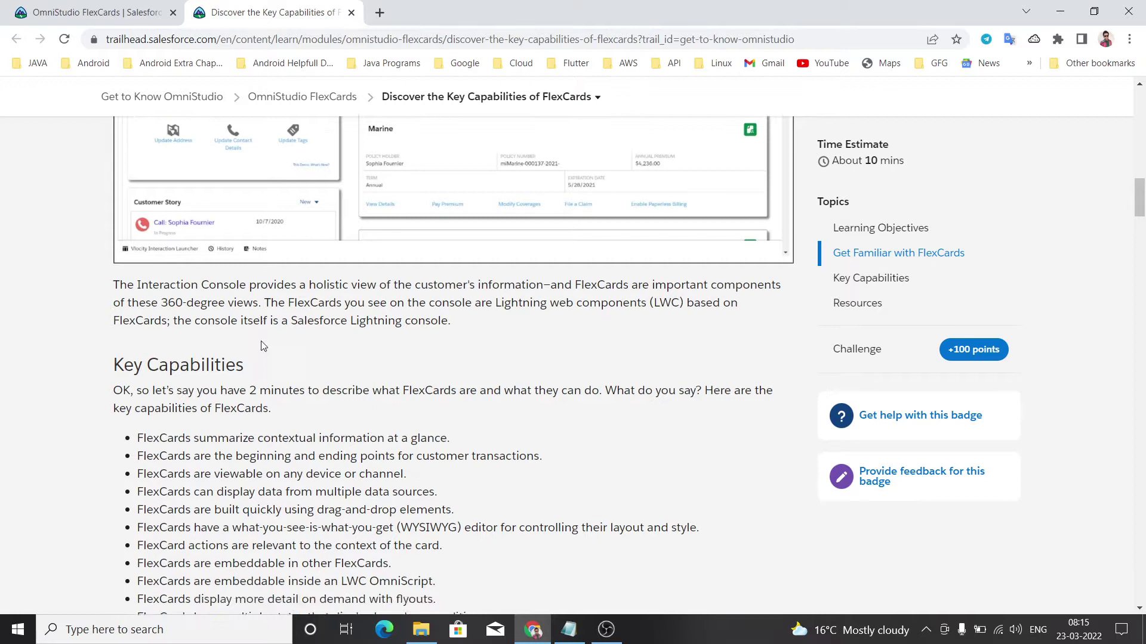
pyautogui.scroll(-1, 261, 341)
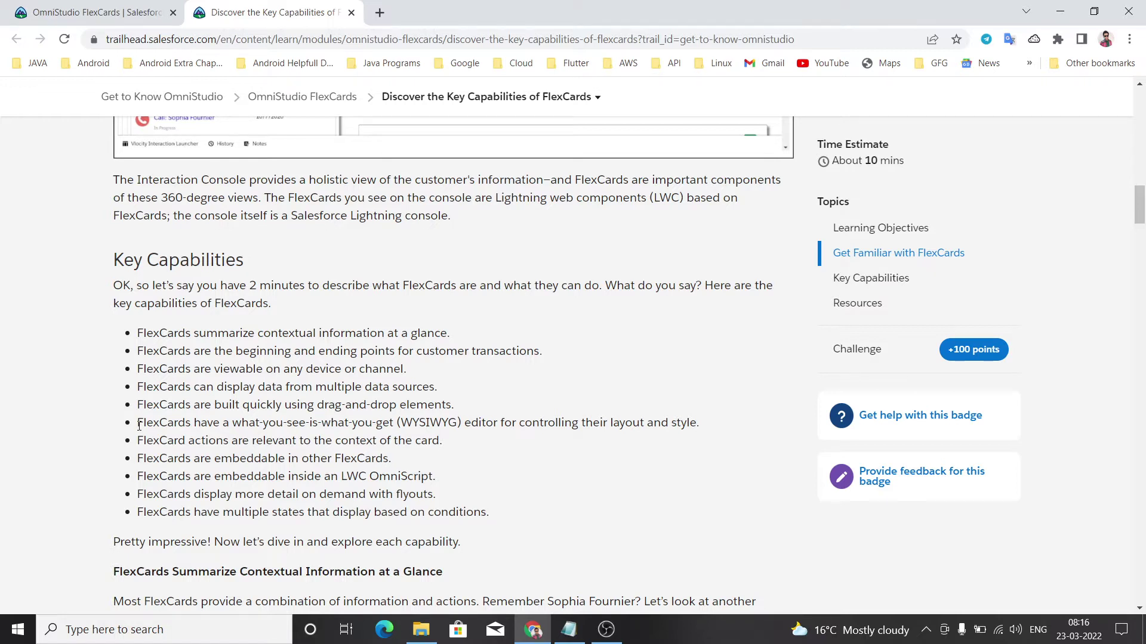
pyautogui.scroll(-4, 139, 425)
pyautogui.scroll(-4, 139, 425)
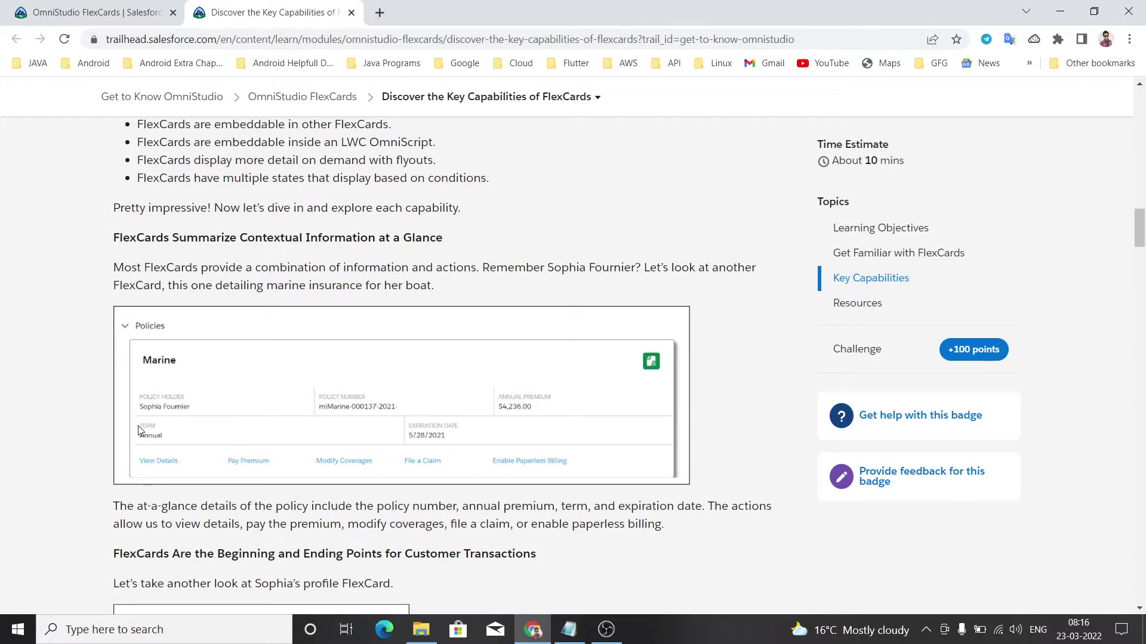
pyautogui.scroll(-2, 138, 431)
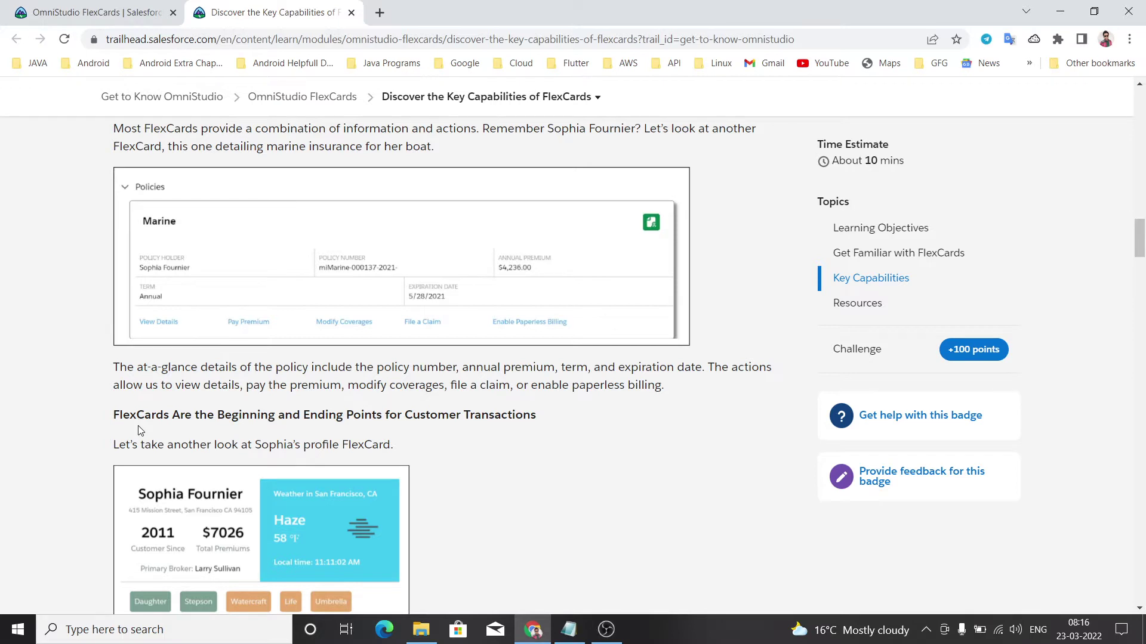
pyautogui.scroll(-3, 139, 431)
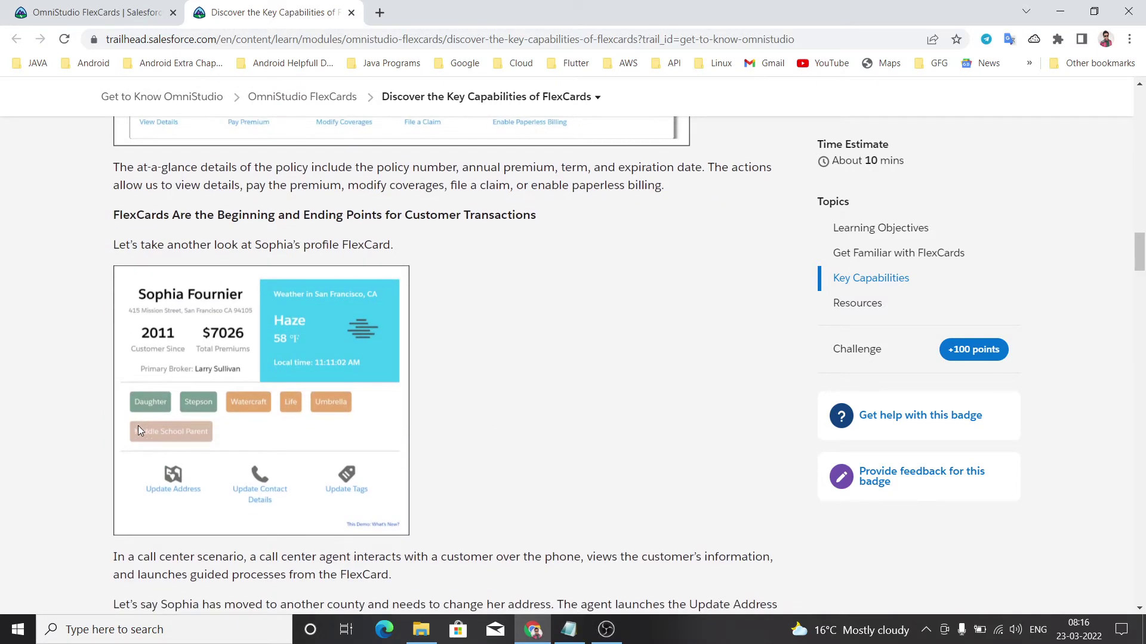
pyautogui.scroll(-2, 138, 431)
pyautogui.scroll(-2, 139, 430)
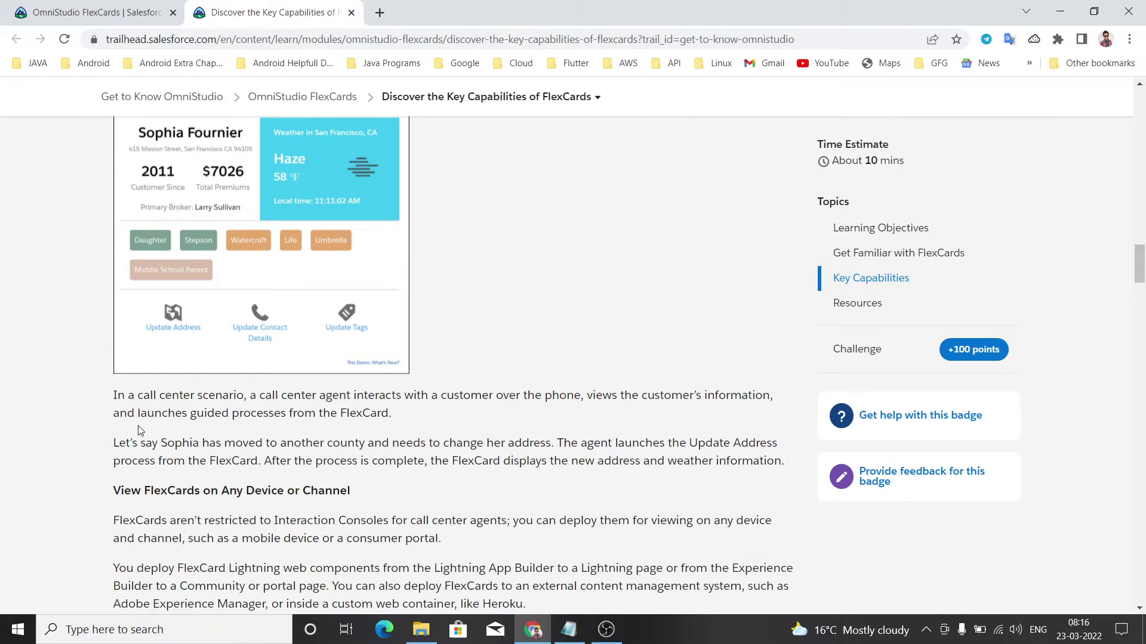
pyautogui.scroll(-2, 139, 431)
pyautogui.scroll(-2, 139, 429)
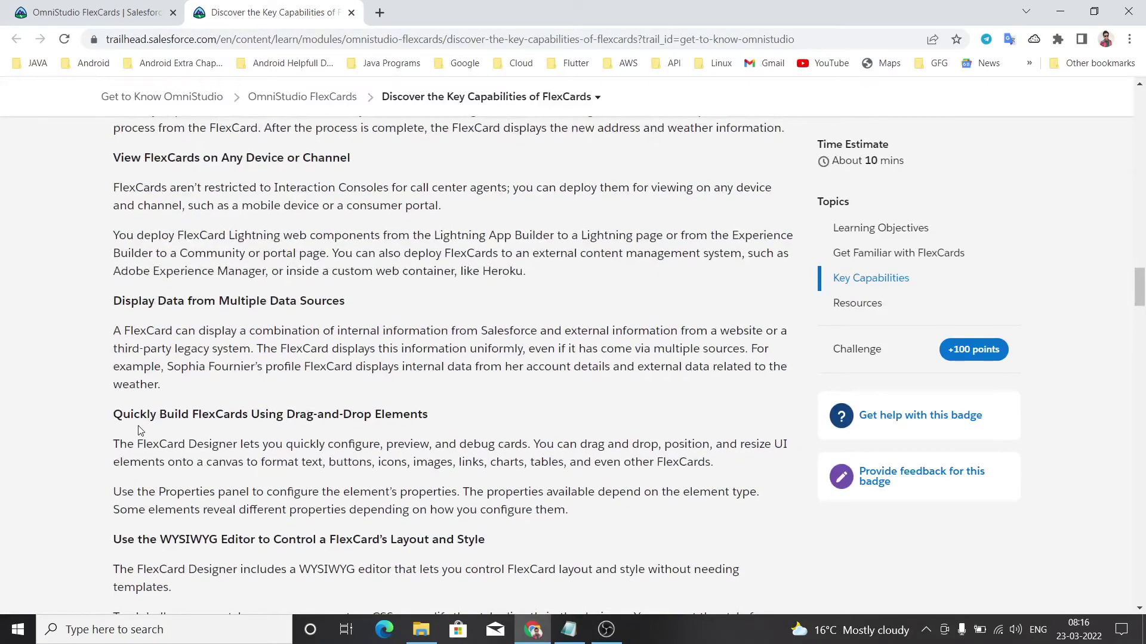
pyautogui.scroll(-3, 138, 431)
pyautogui.scroll(-1, 139, 431)
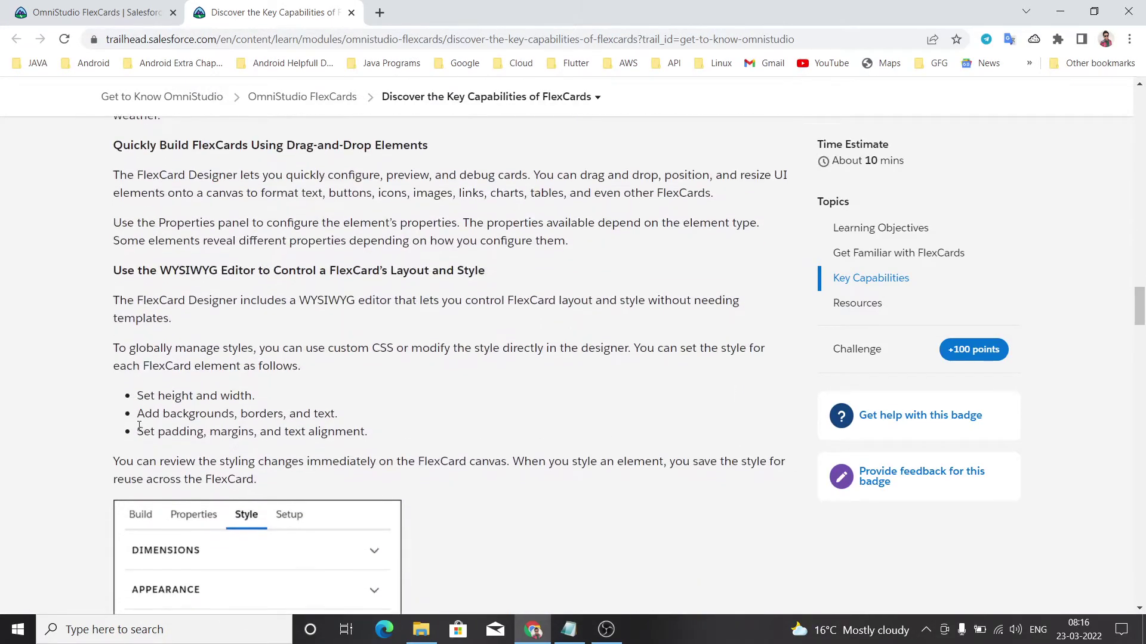
pyautogui.scroll(-1, 139, 430)
pyautogui.scroll(-3, 138, 431)
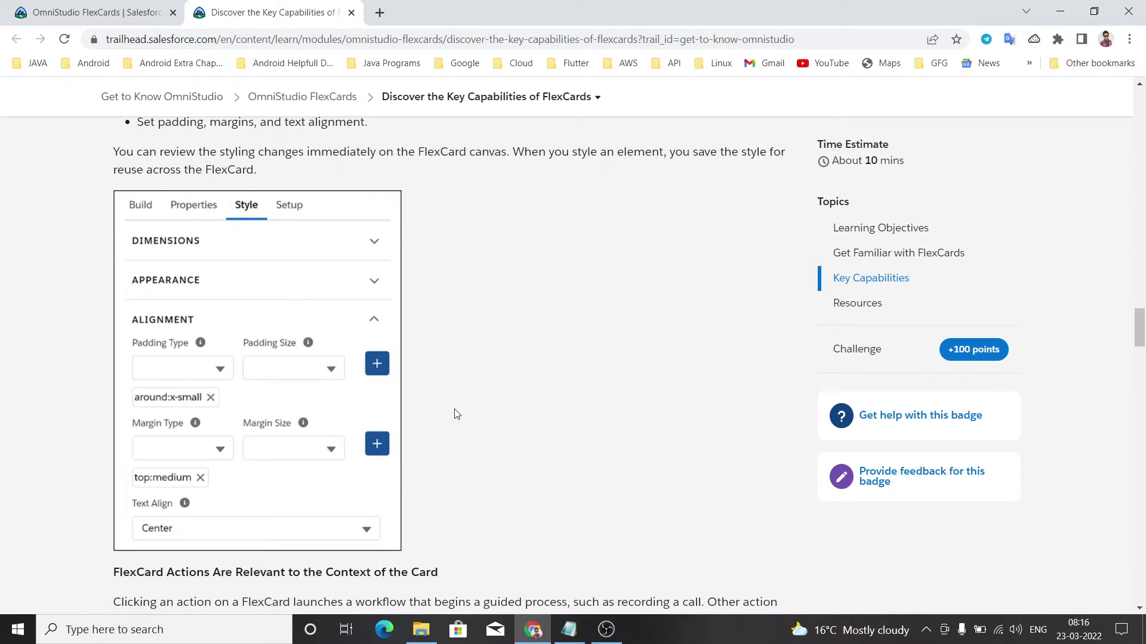
pyautogui.scroll(-1, 454, 414)
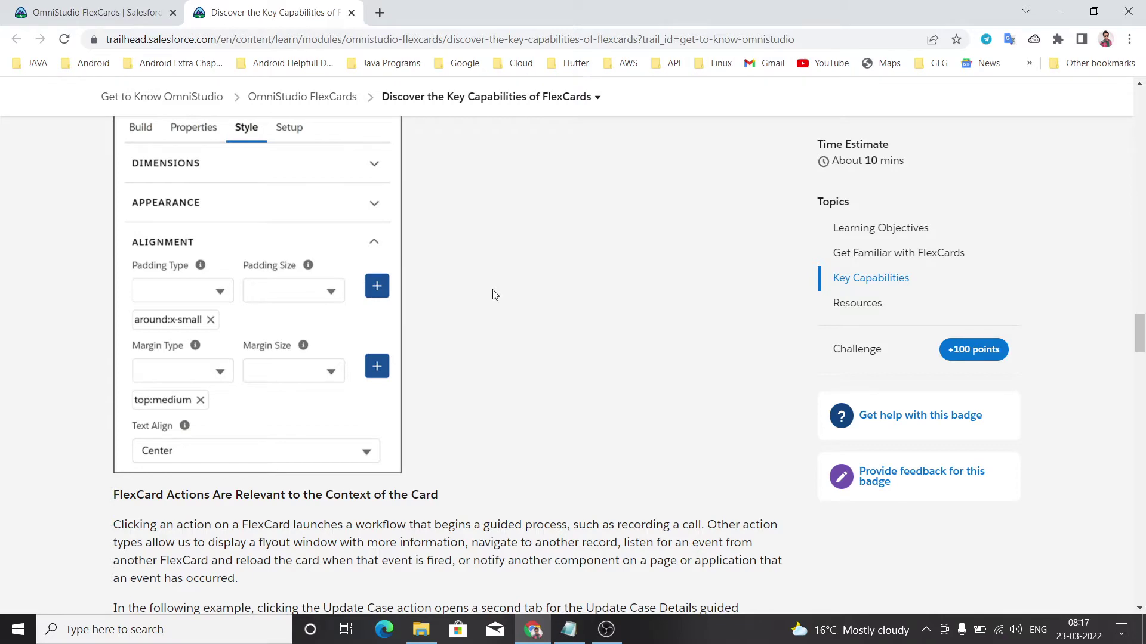
pyautogui.scroll(-3, 492, 294)
pyautogui.scroll(-4, 491, 295)
pyautogui.scroll(-3, 491, 295)
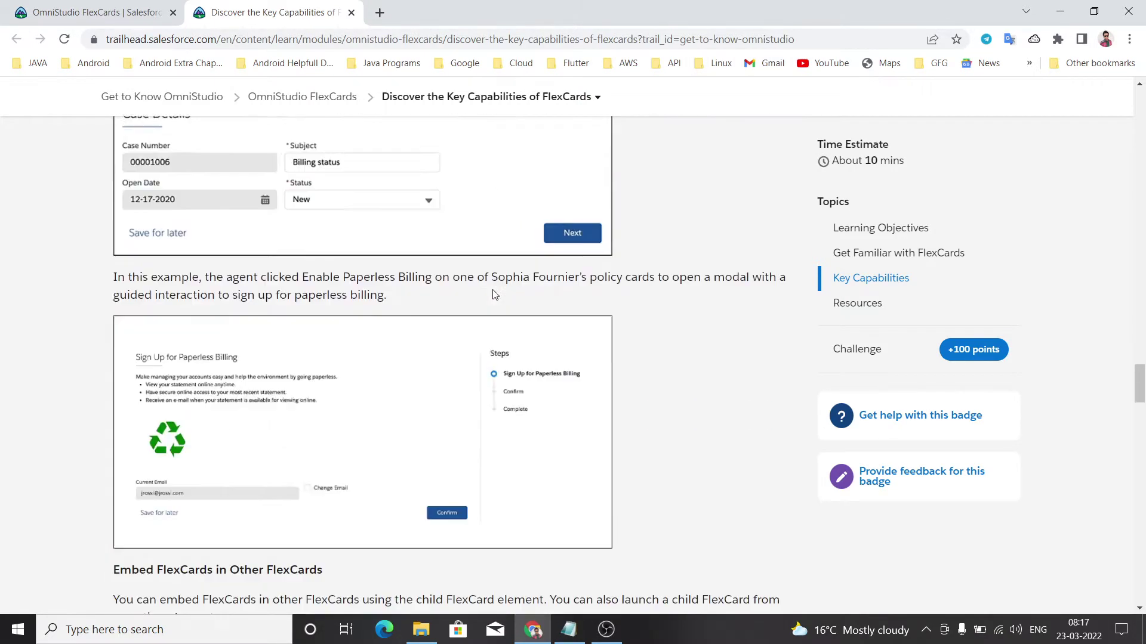
pyautogui.scroll(-1, 492, 294)
pyautogui.scroll(-2, 492, 294)
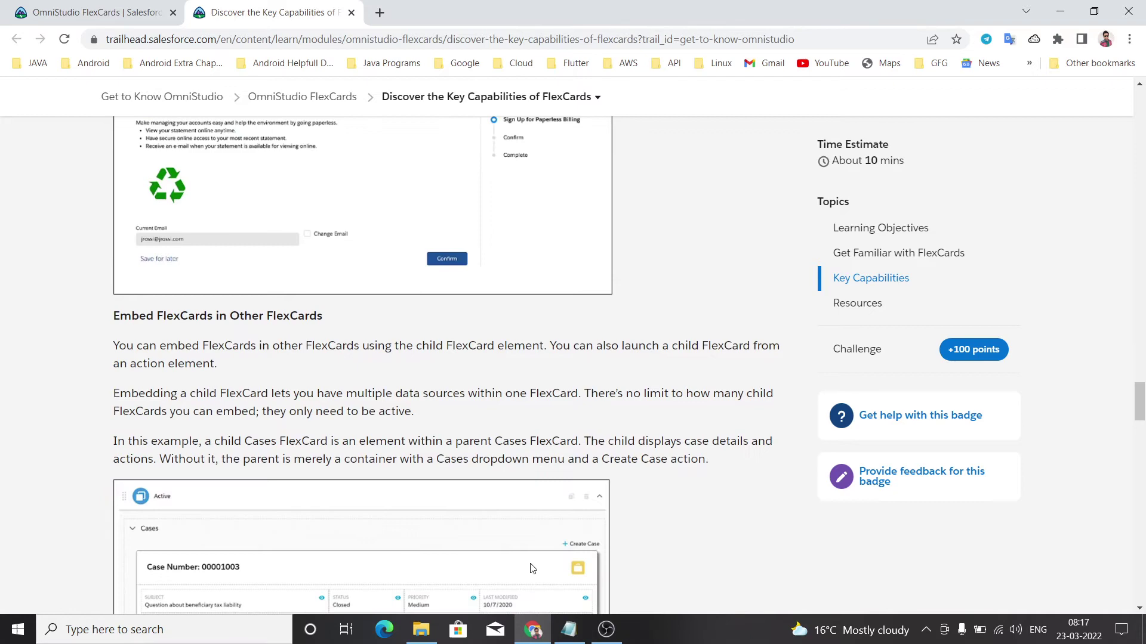
# Log into the Salesforce org at login.salesforce.com in a new tab with the saved username
pyautogui.click(380, 13)
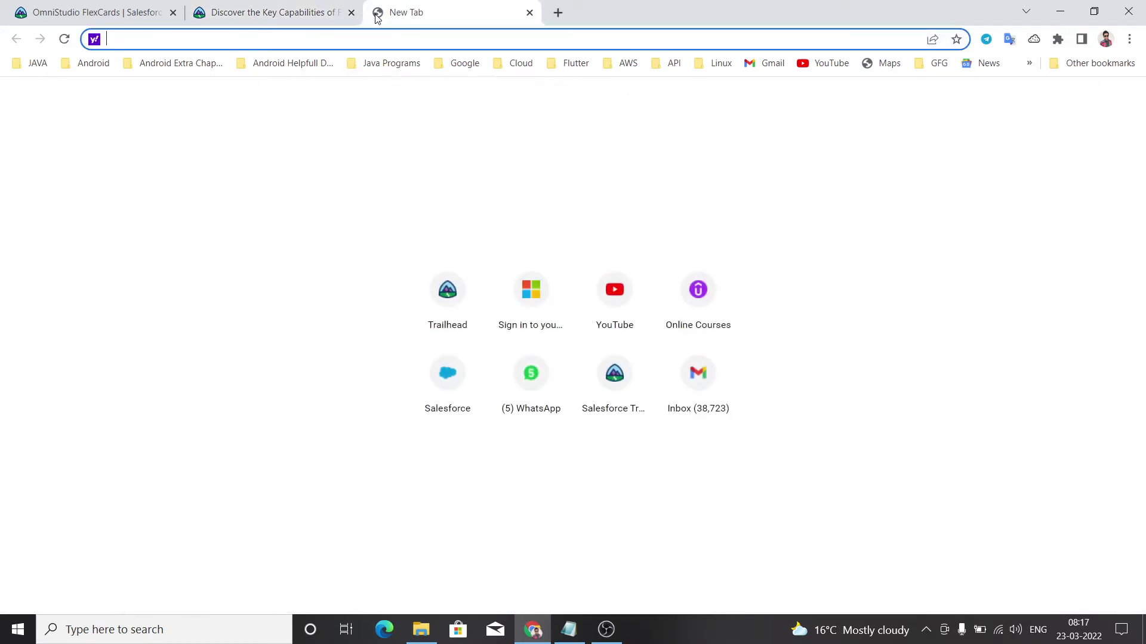
pyautogui.write('log')
pyautogui.press('Return')
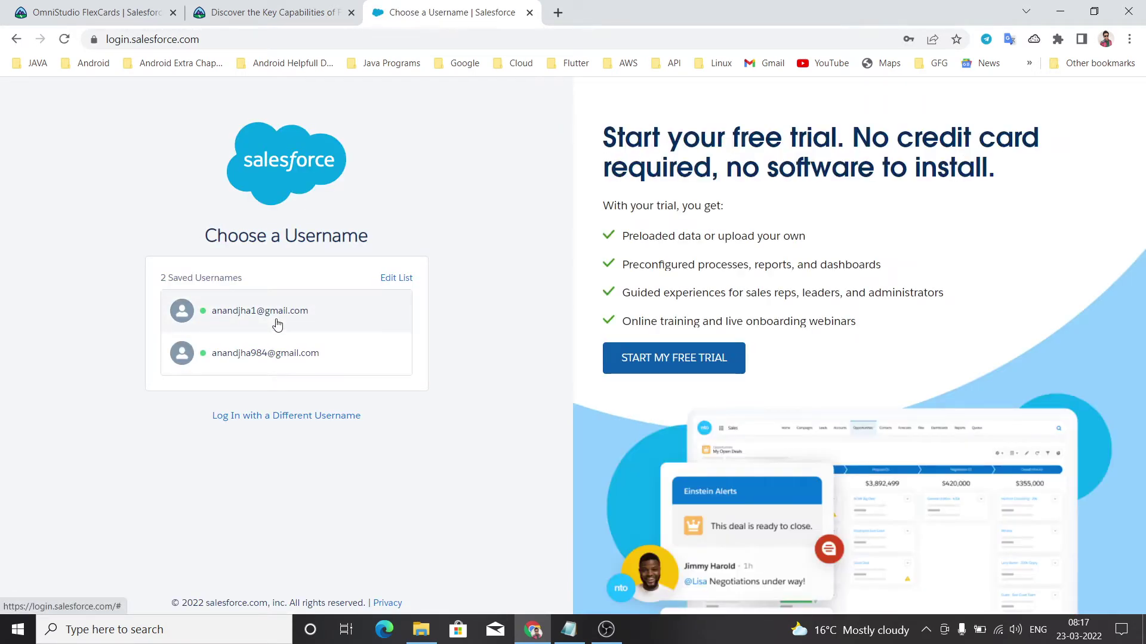
pyautogui.click(276, 324)
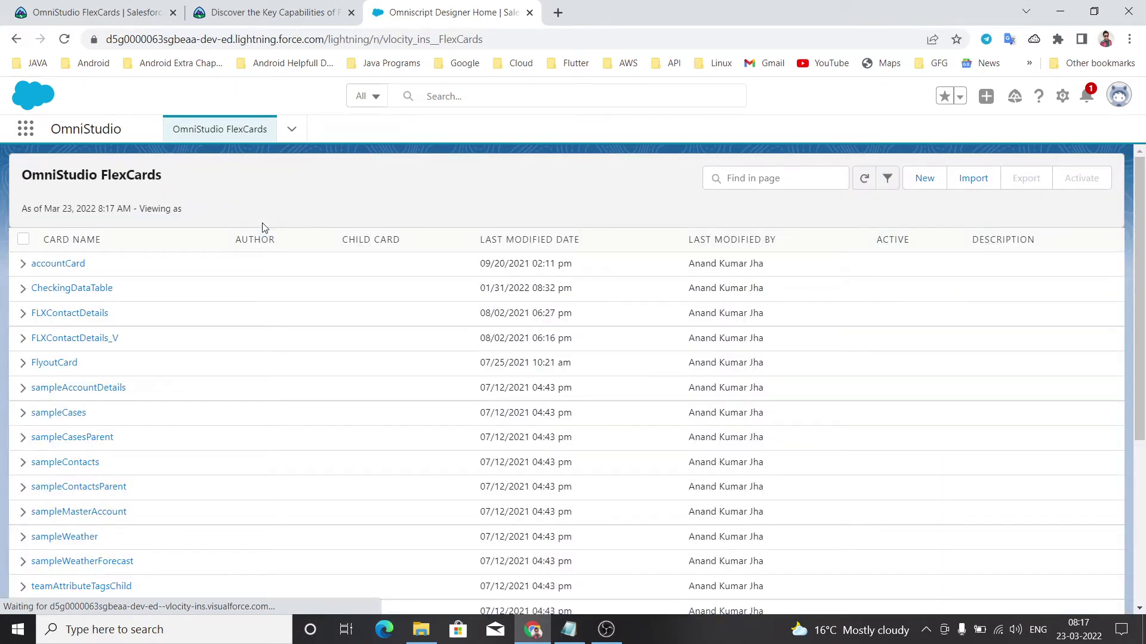
pyautogui.scroll(-4, 118, 405)
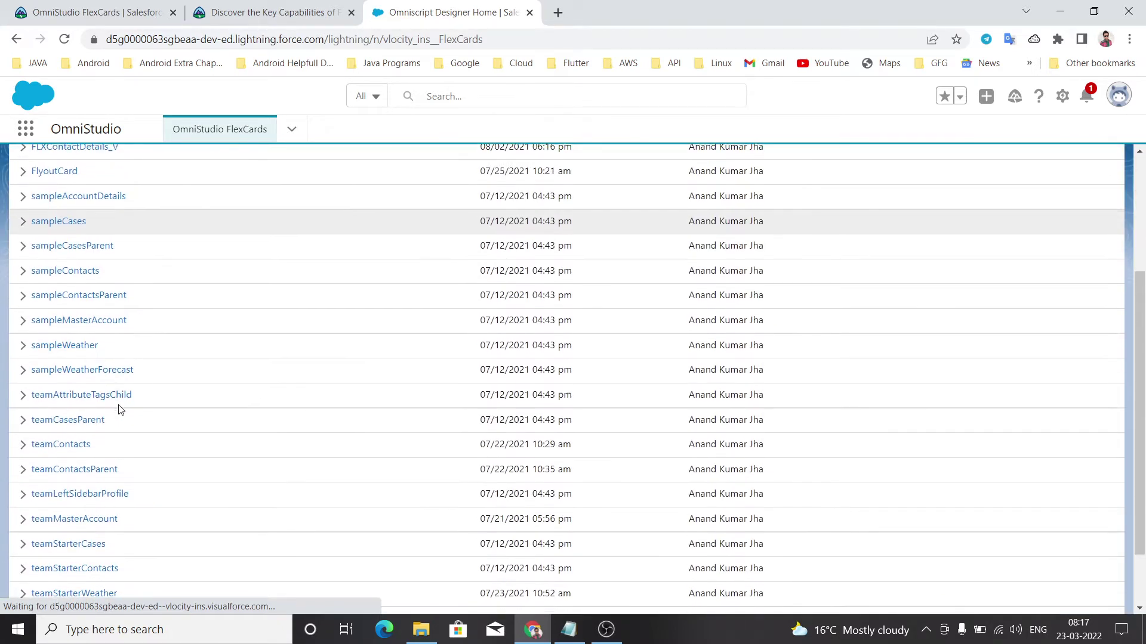
pyautogui.scroll(-3, 119, 404)
pyautogui.scroll(3, 120, 397)
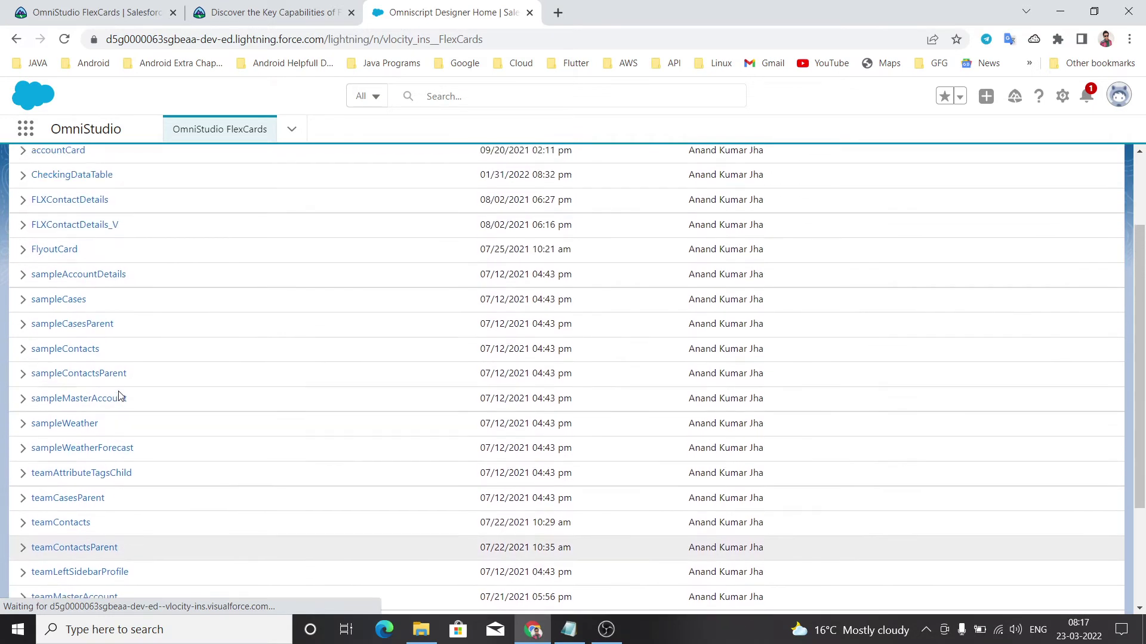
pyautogui.scroll(3, 119, 396)
pyautogui.scroll(2, 120, 396)
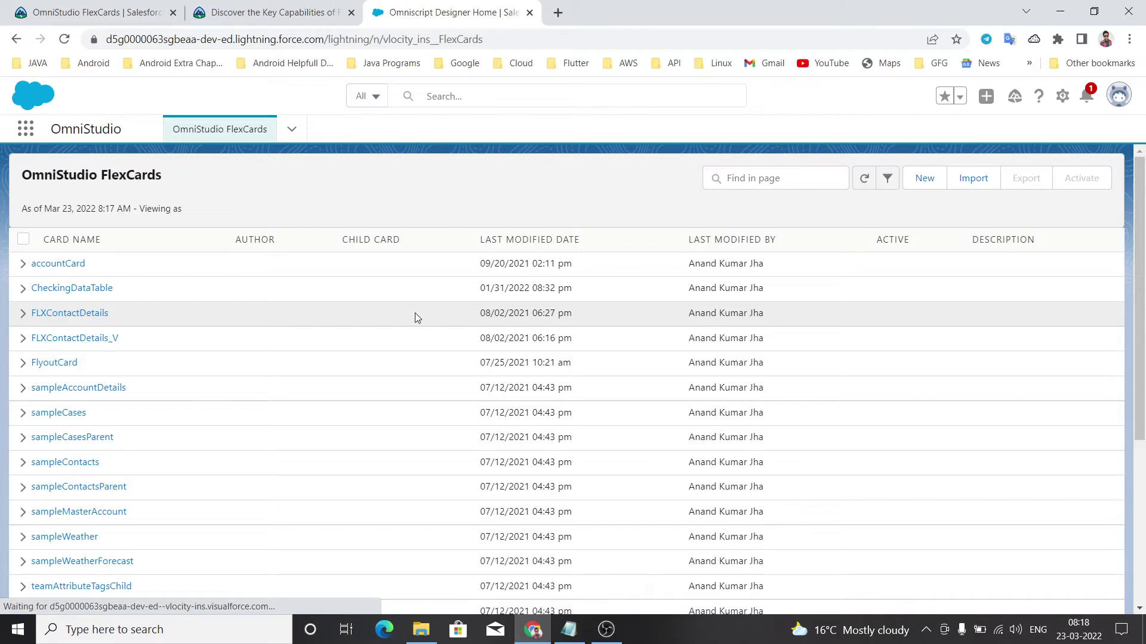
# Start a New FlexCard and keep Lightning as its theme
pyautogui.click(919, 178)
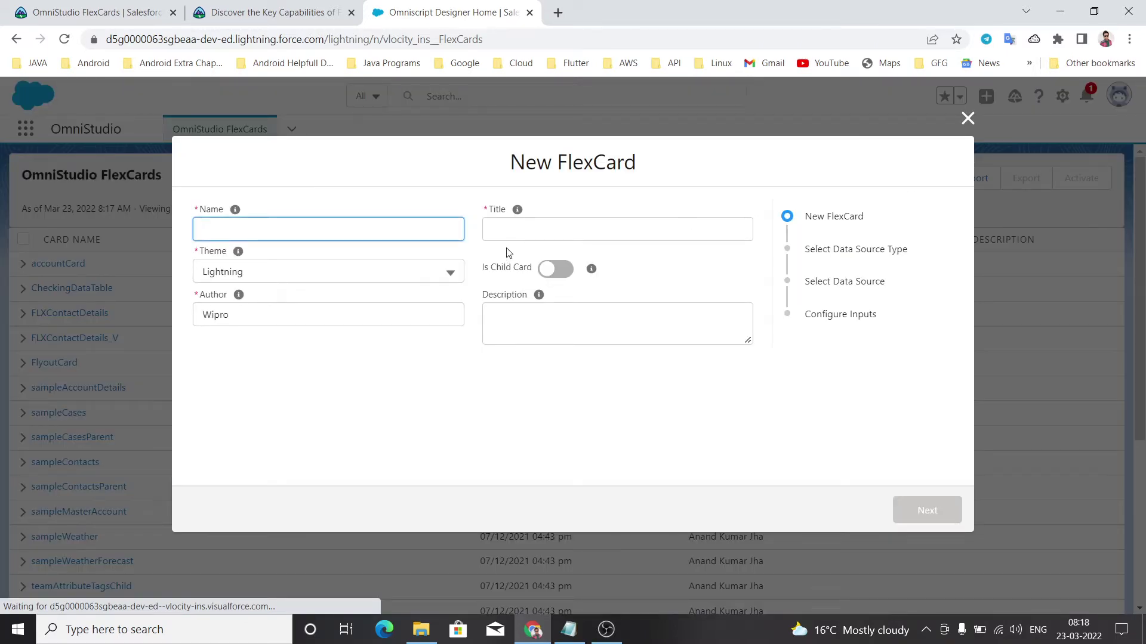
pyautogui.click(432, 273)
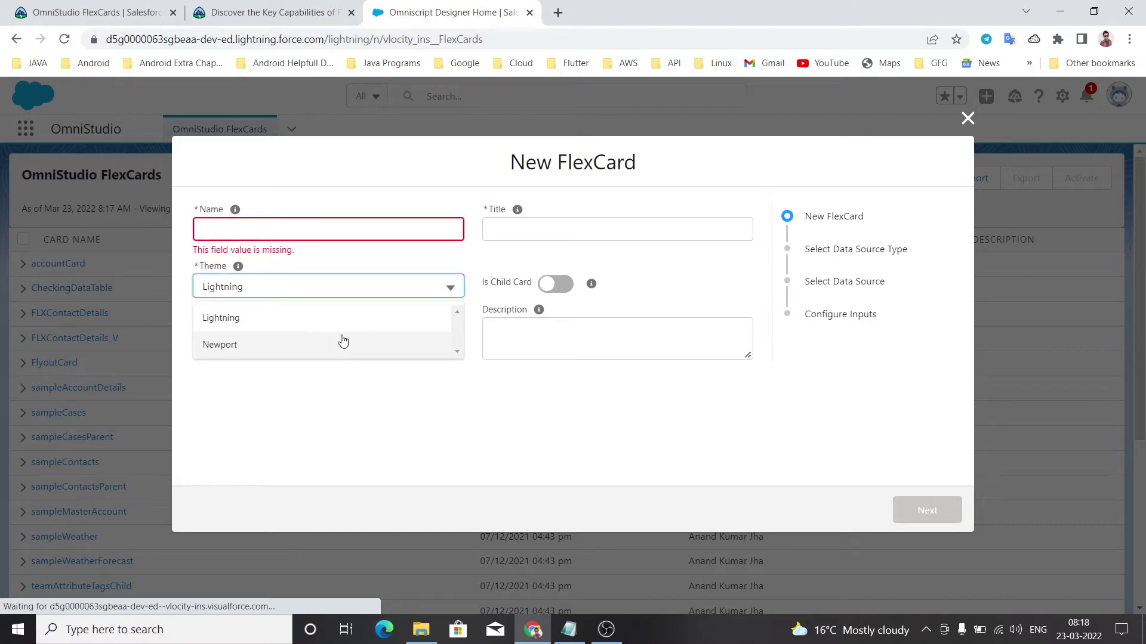
pyautogui.click(462, 249)
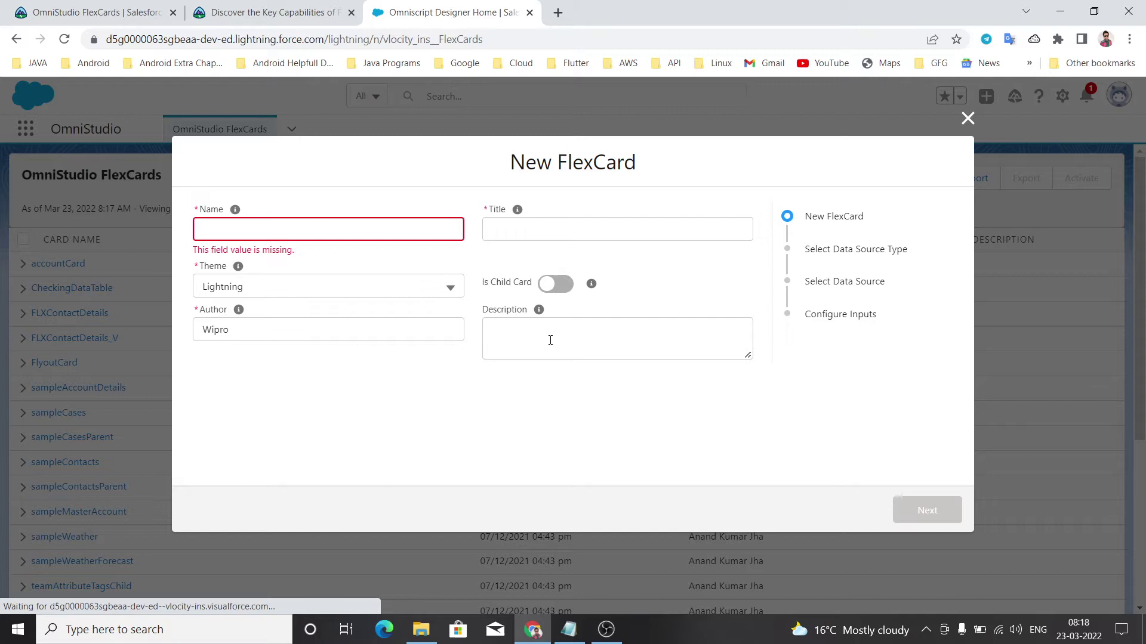
# Name and title the FlexCard teamMasterAccount_AJ and select the existing author value
pyautogui.click(344, 230)
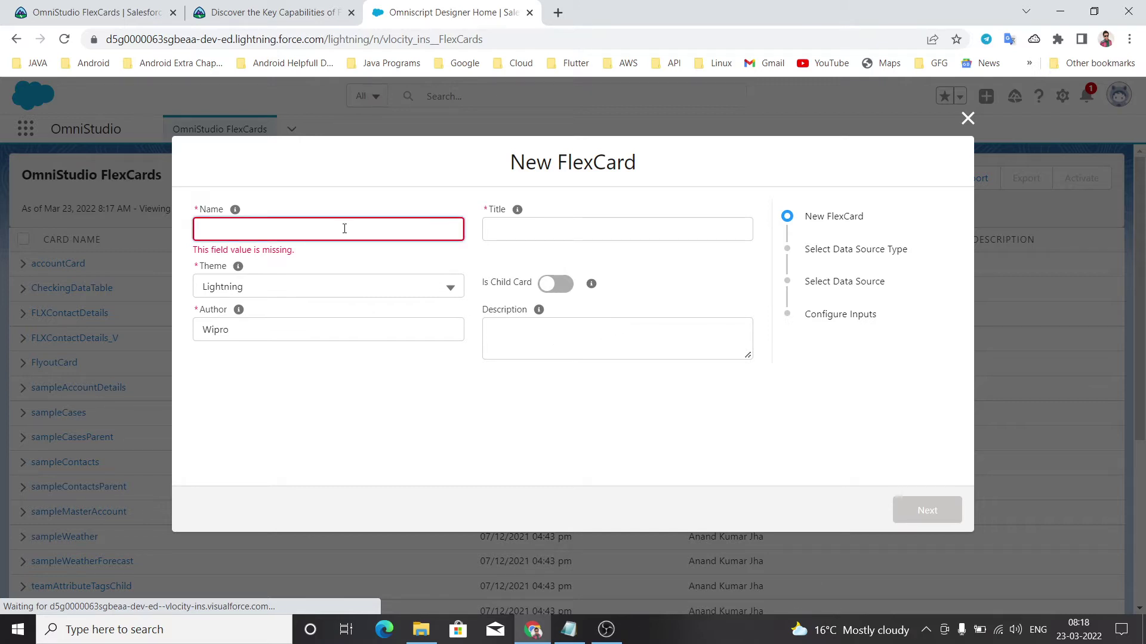
pyautogui.write('team')
pyautogui.write('Master')
pyautogui.write('Account')
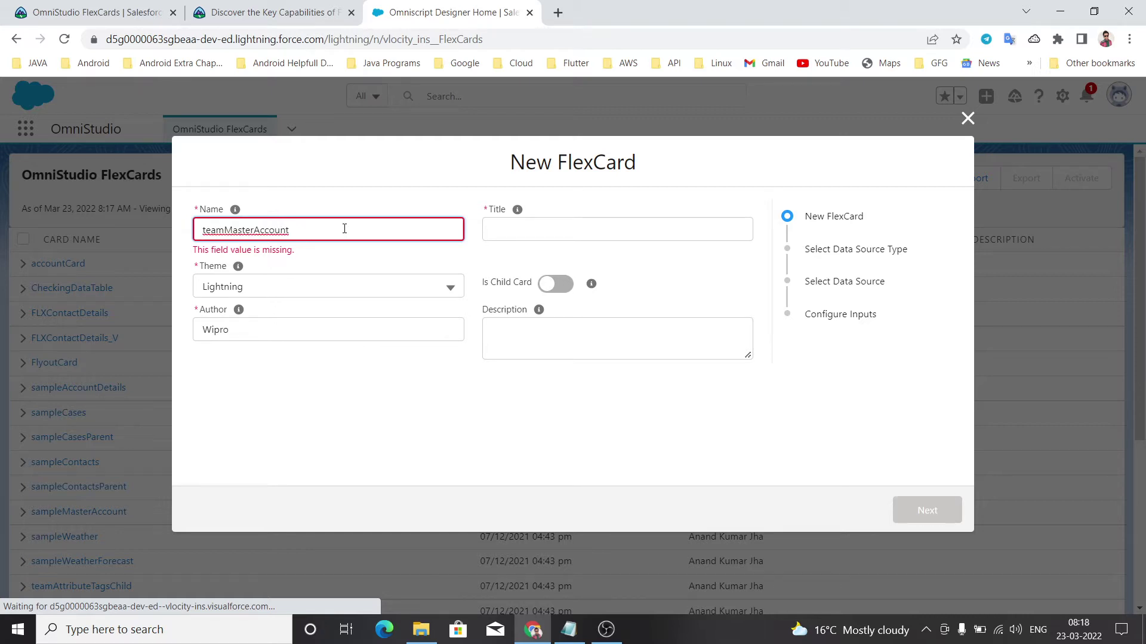
pyautogui.write('_AJ')
pyautogui.click(506, 229)
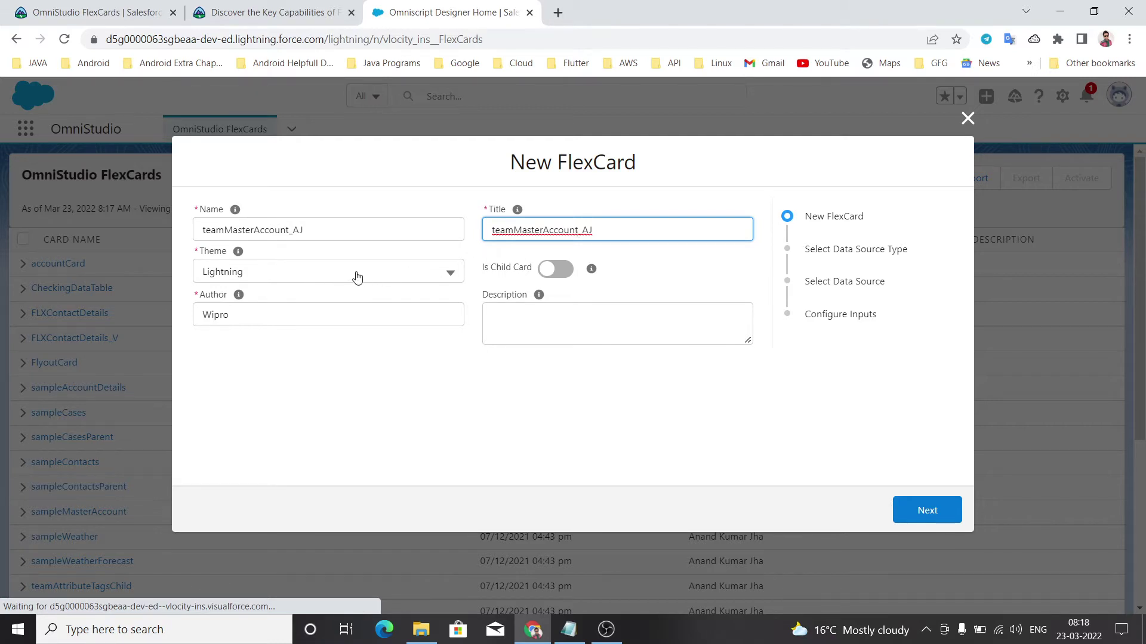
pyautogui.doubleClick(256, 315)
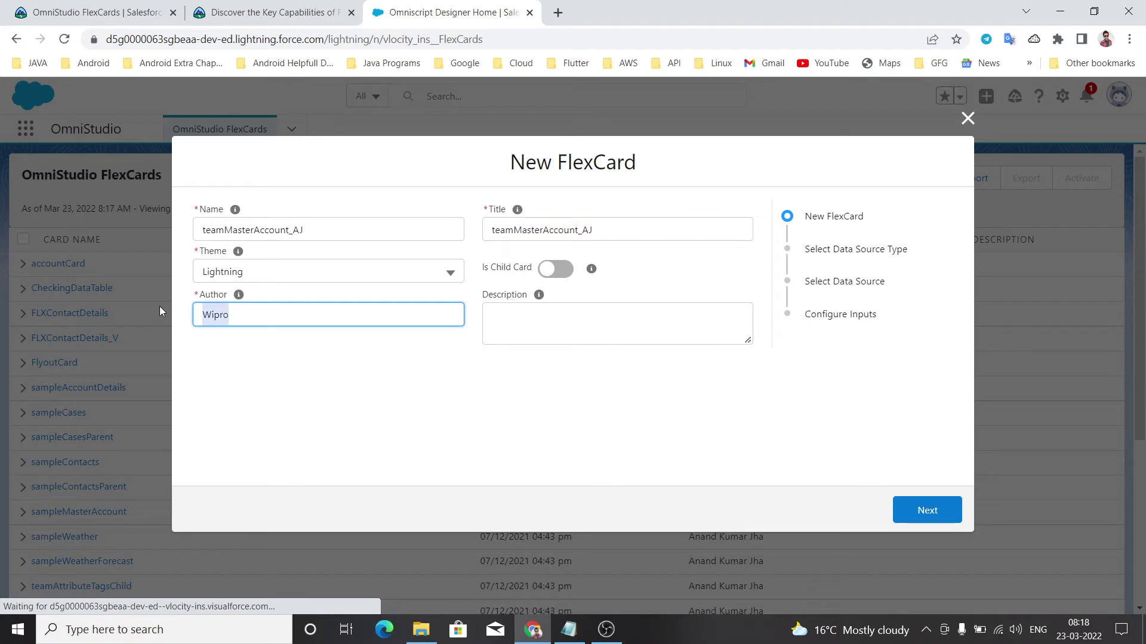
pyautogui.write('Anand Jha')
pyautogui.click(502, 313)
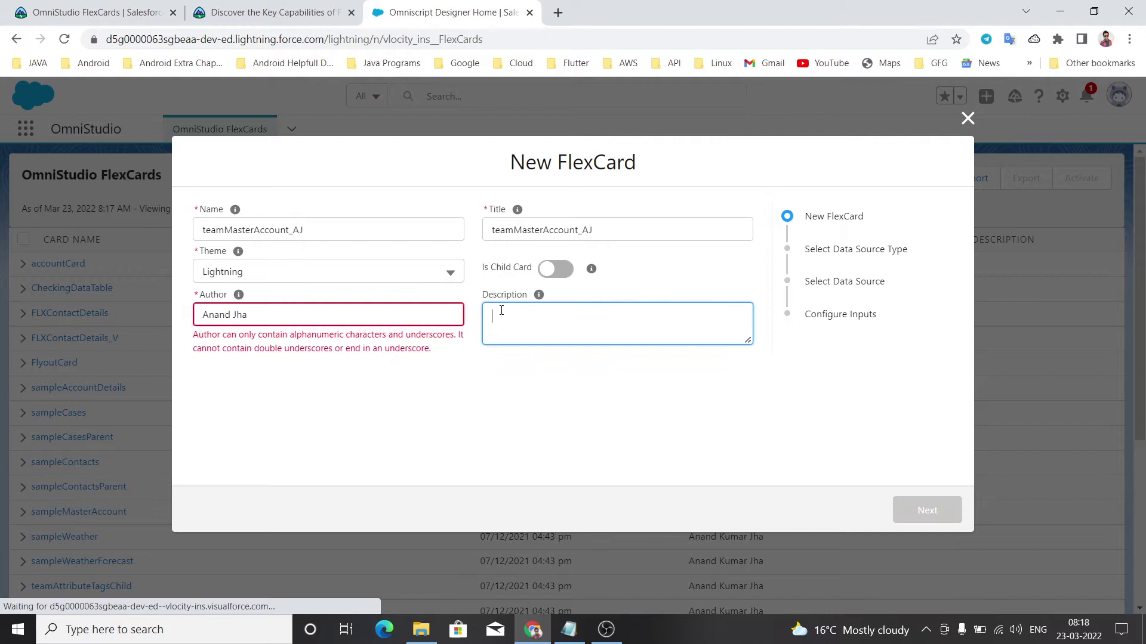
# Set the author to AnandJha and write a description saying the card displays account information
pyautogui.click(234, 313)
pyautogui.press('BackSpace')
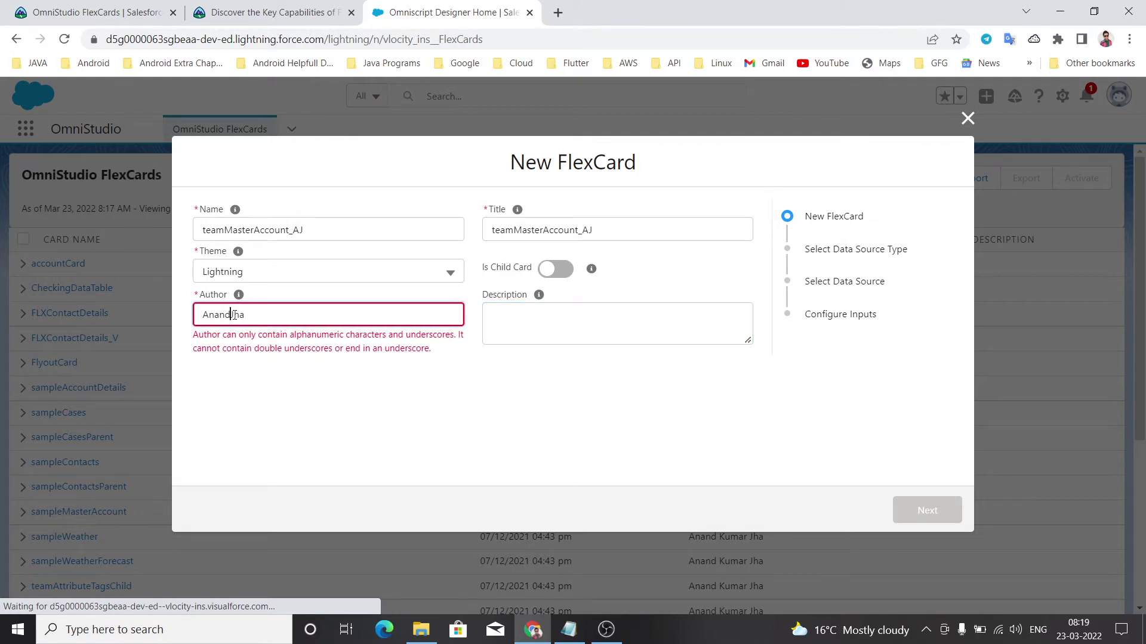
pyautogui.write('_')
pyautogui.click(322, 401)
pyautogui.click(238, 315)
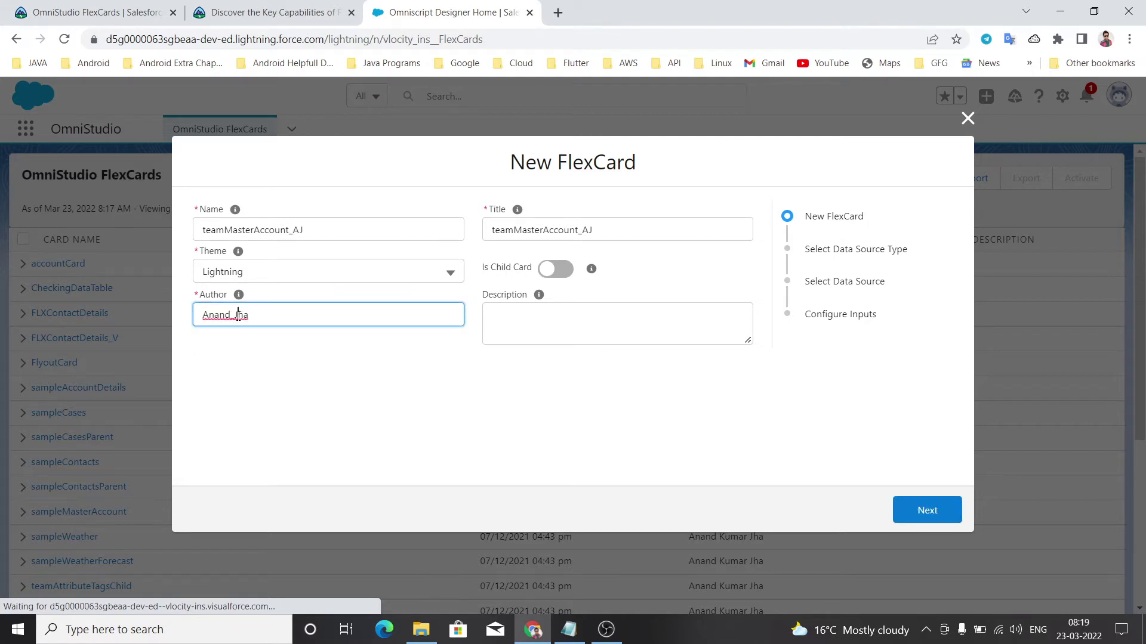
pyautogui.press('BackSpace')
pyautogui.click(338, 410)
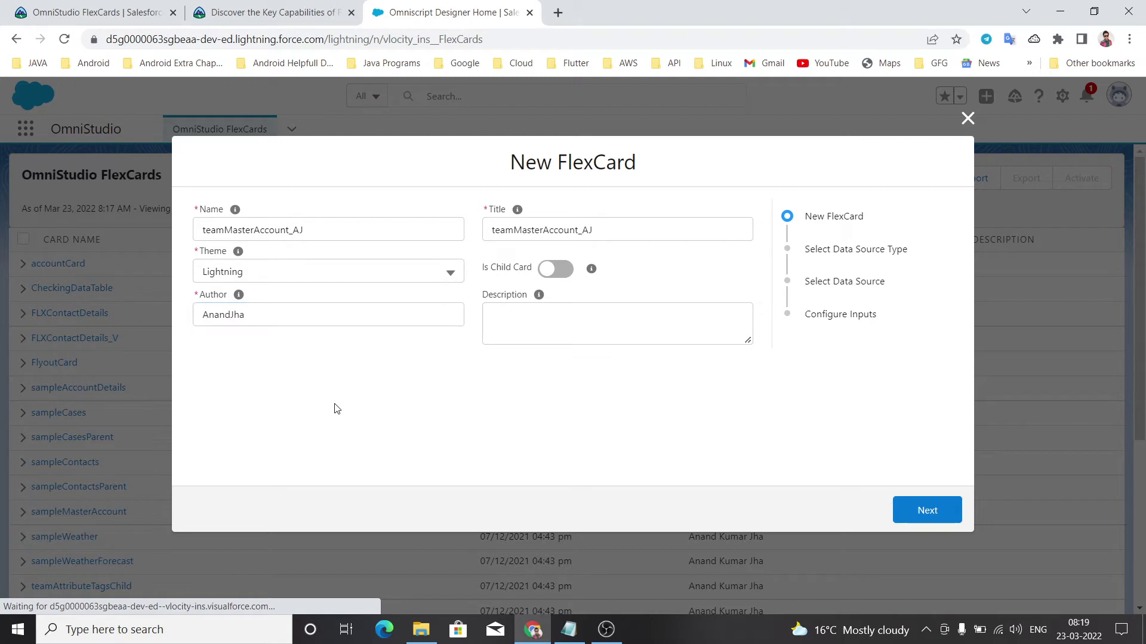
pyautogui.click(594, 308)
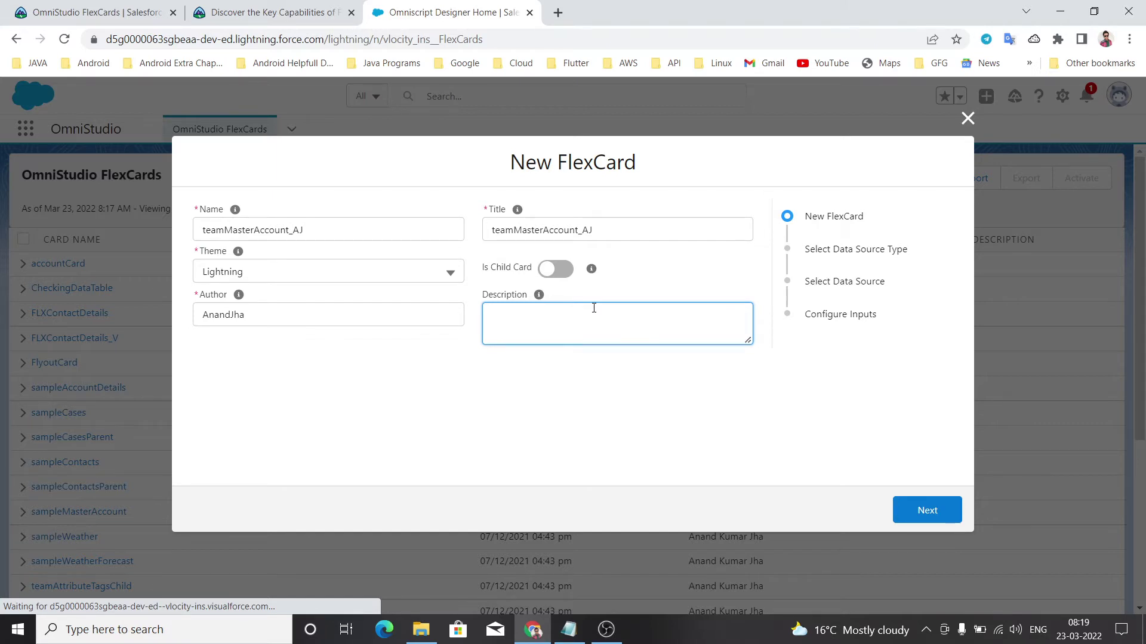
pyautogui.write('This f')
pyautogui.write('lexcard is')
pyautogui.write(' used for')
pyautogui.press('BackSpace')
pyautogui.press('BackSpace')
pyautogui.press('BackSpace')
pyautogui.write('to disp')
pyautogui.write('layaccount in')
pyautogui.write('formation')
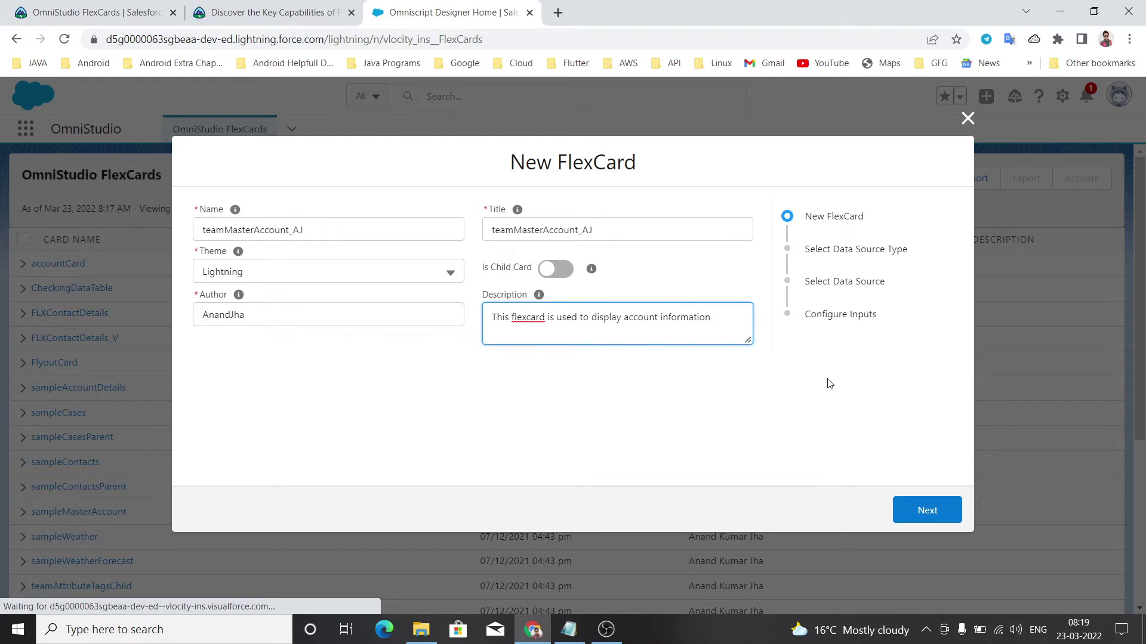
# Advance to the data source type step and choose Integration Procedures
pyautogui.click(909, 510)
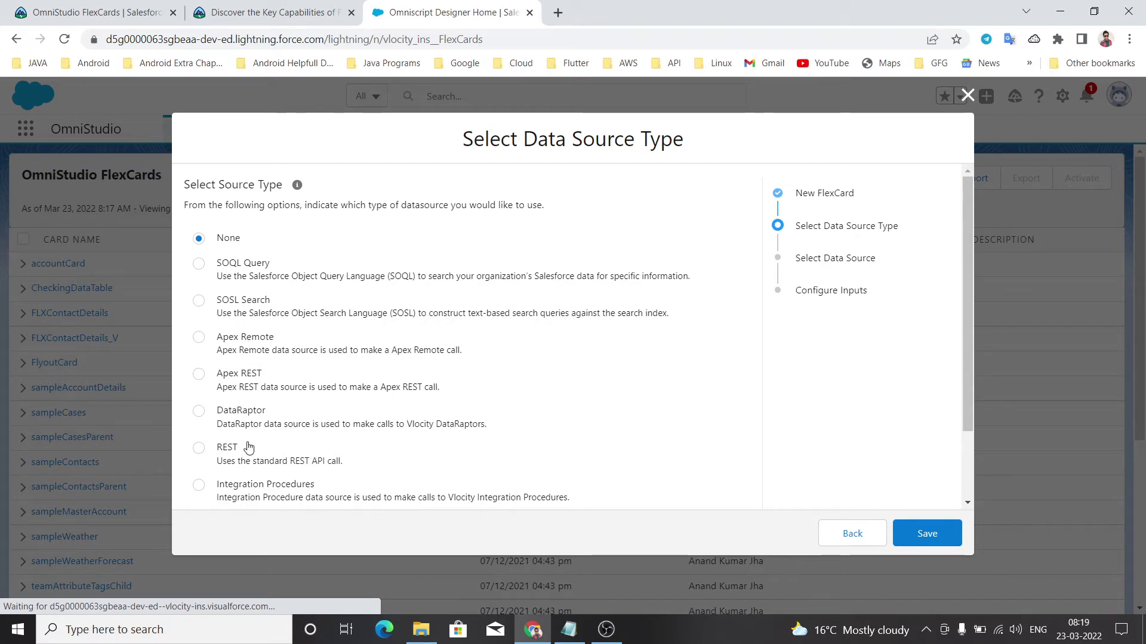
pyautogui.scroll(-1, 248, 444)
pyautogui.scroll(-2, 249, 443)
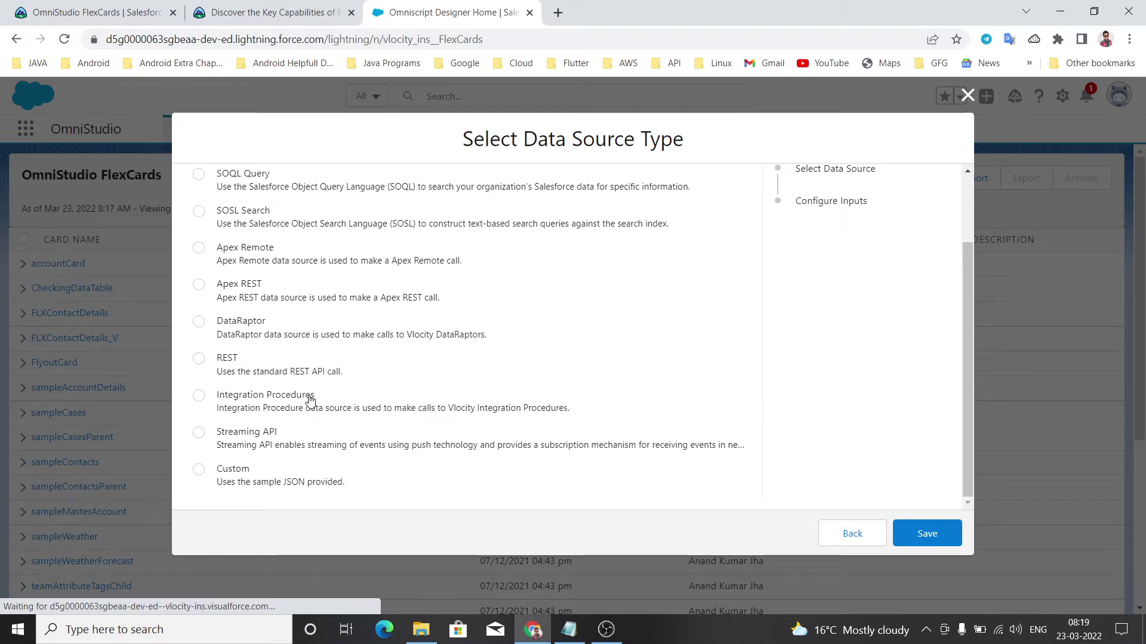
pyautogui.scroll(3, 332, 376)
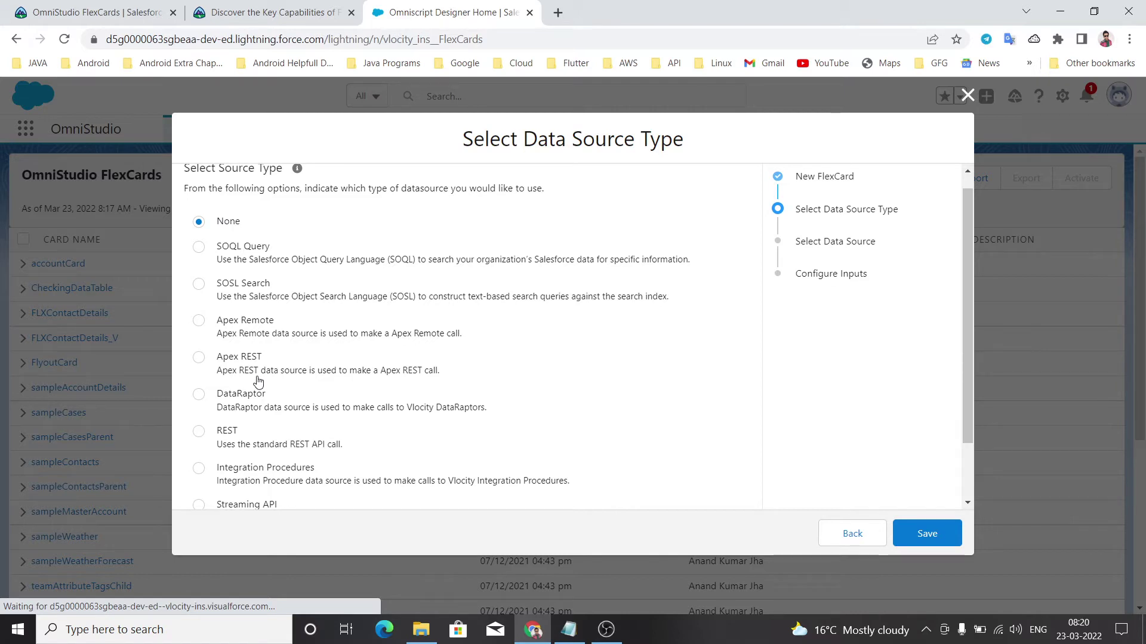
pyautogui.scroll(-1, 258, 380)
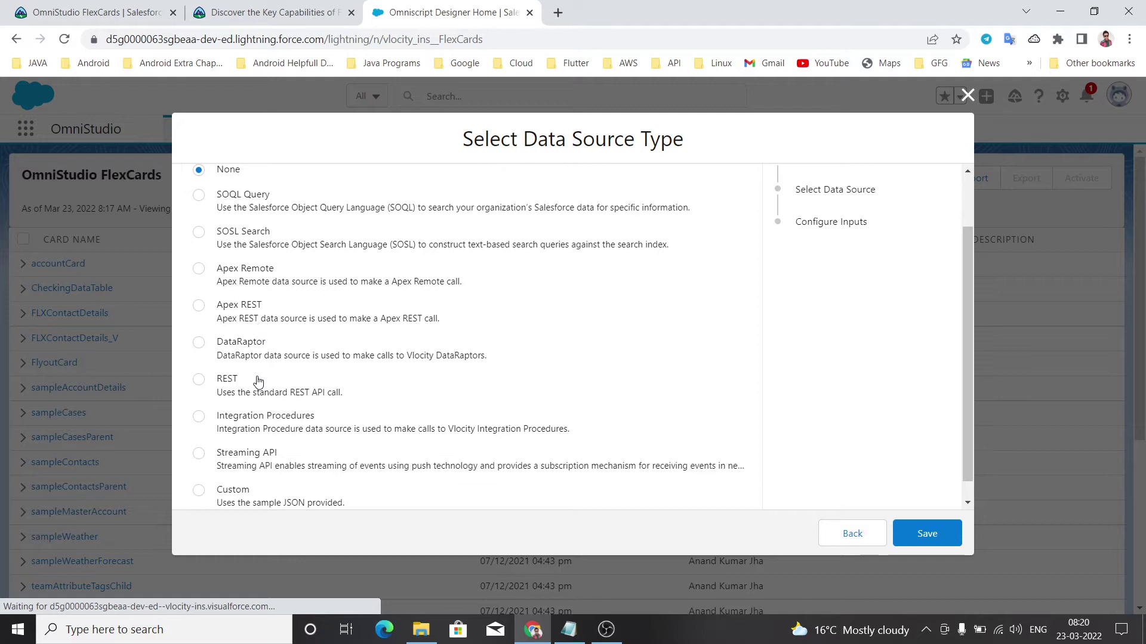
pyautogui.click(200, 413)
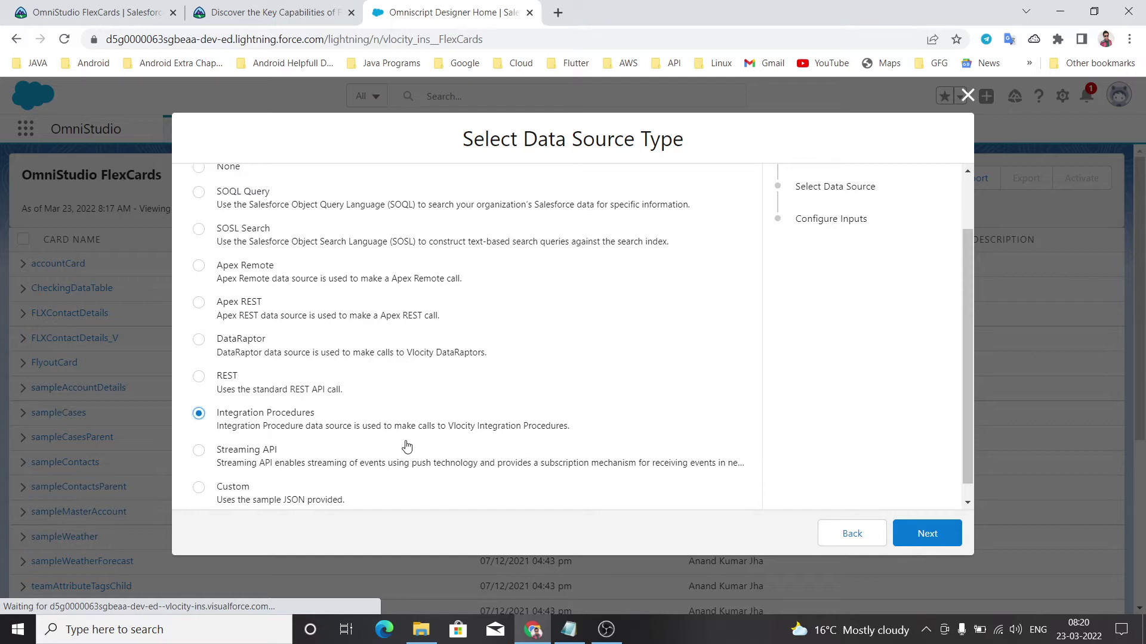
# Choose team_getAccountDetails as the Integration Procedure name
pyautogui.click(928, 536)
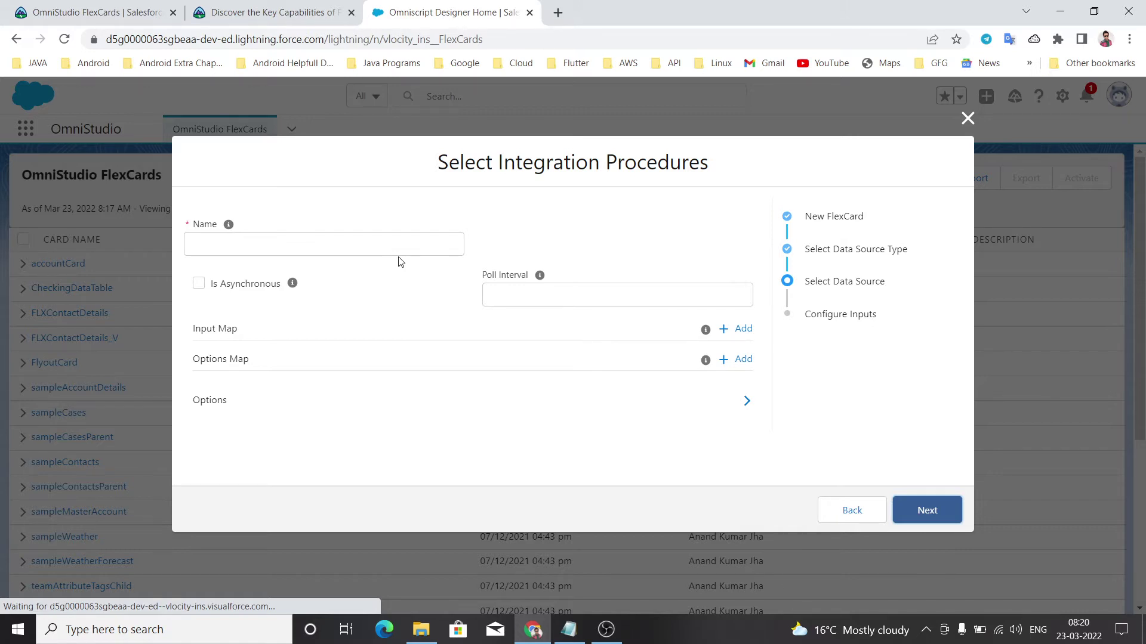
pyautogui.click(376, 243)
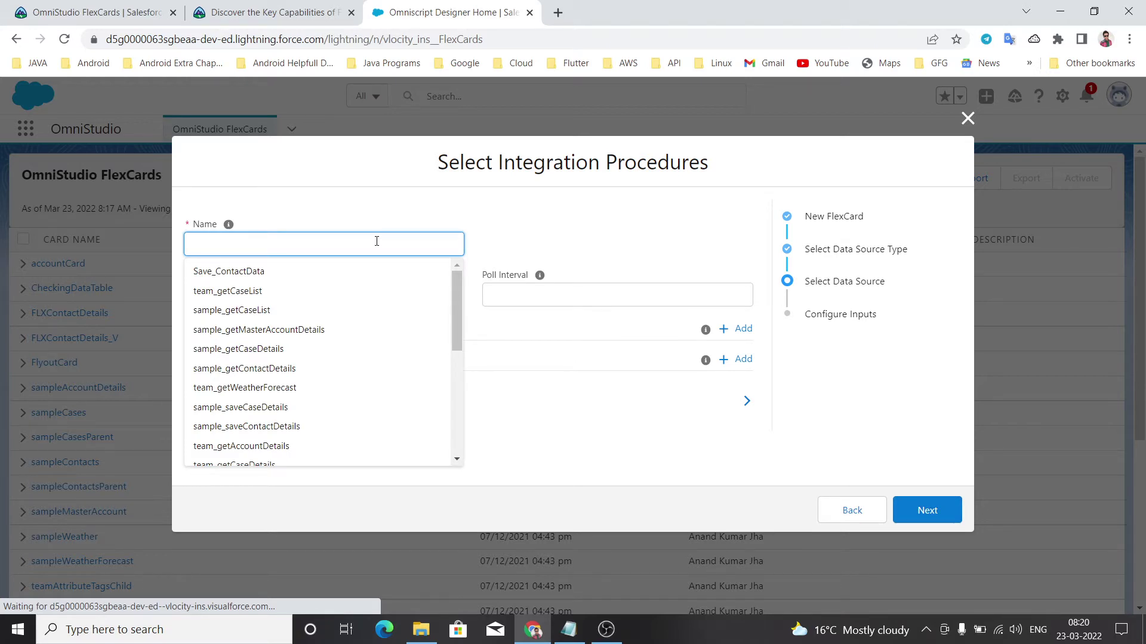
pyautogui.write('tea')
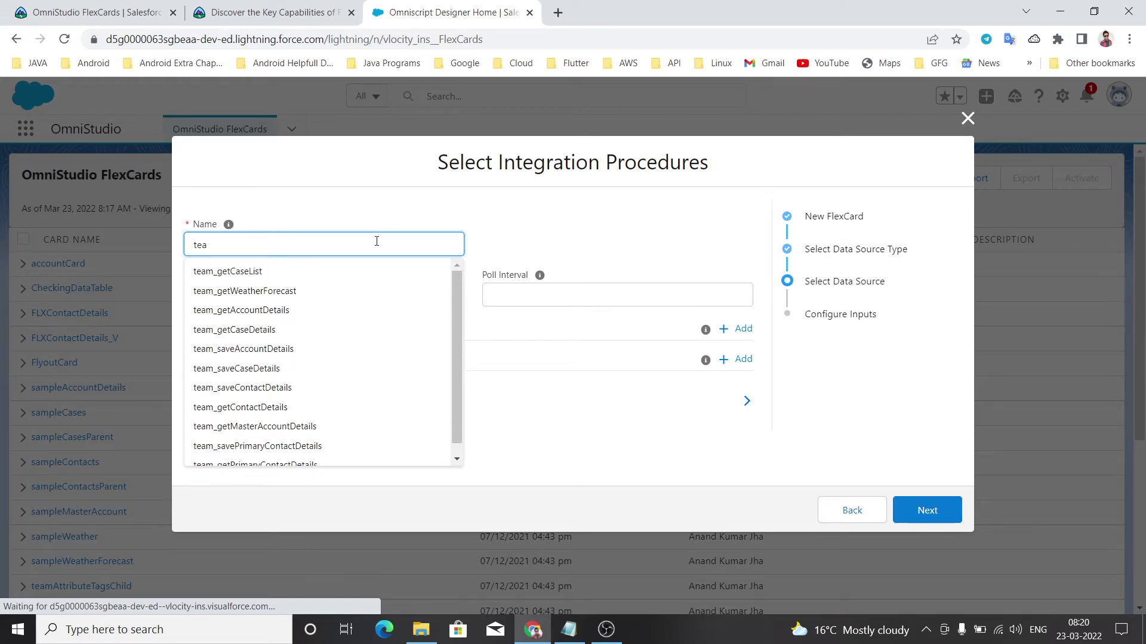
pyautogui.write('m_')
pyautogui.write('getAcc')
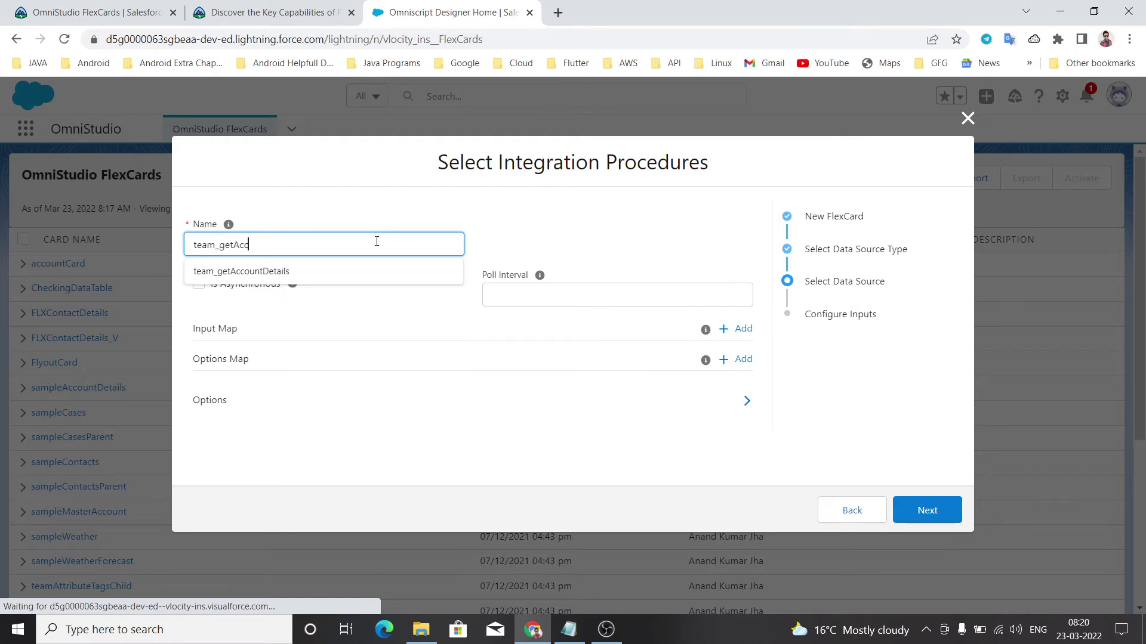
pyautogui.click(333, 272)
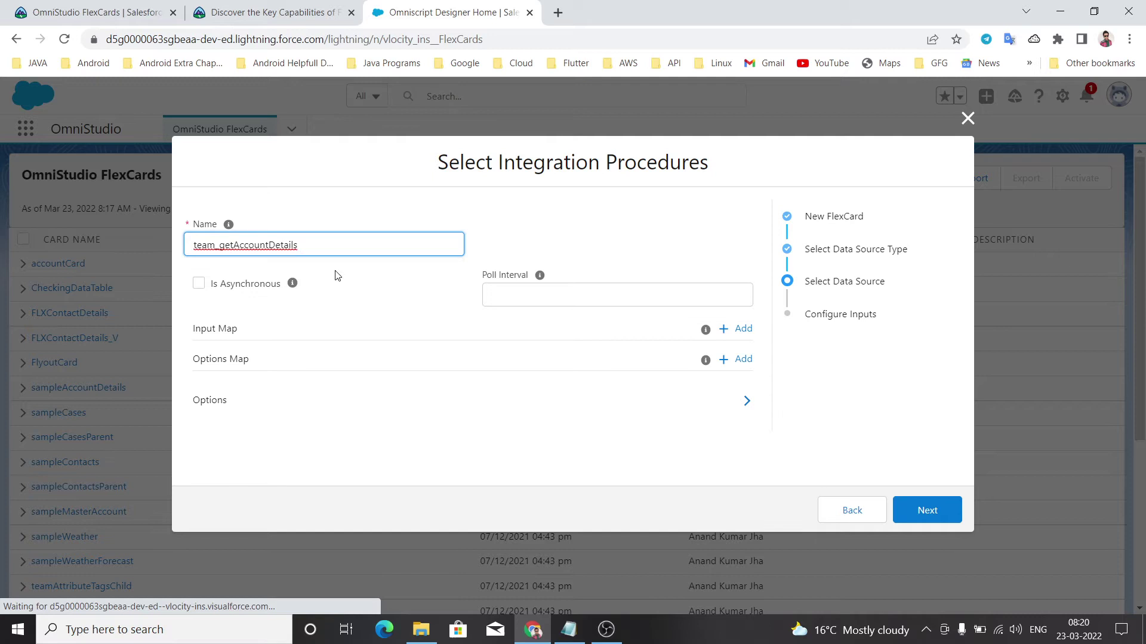
pyautogui.click(417, 304)
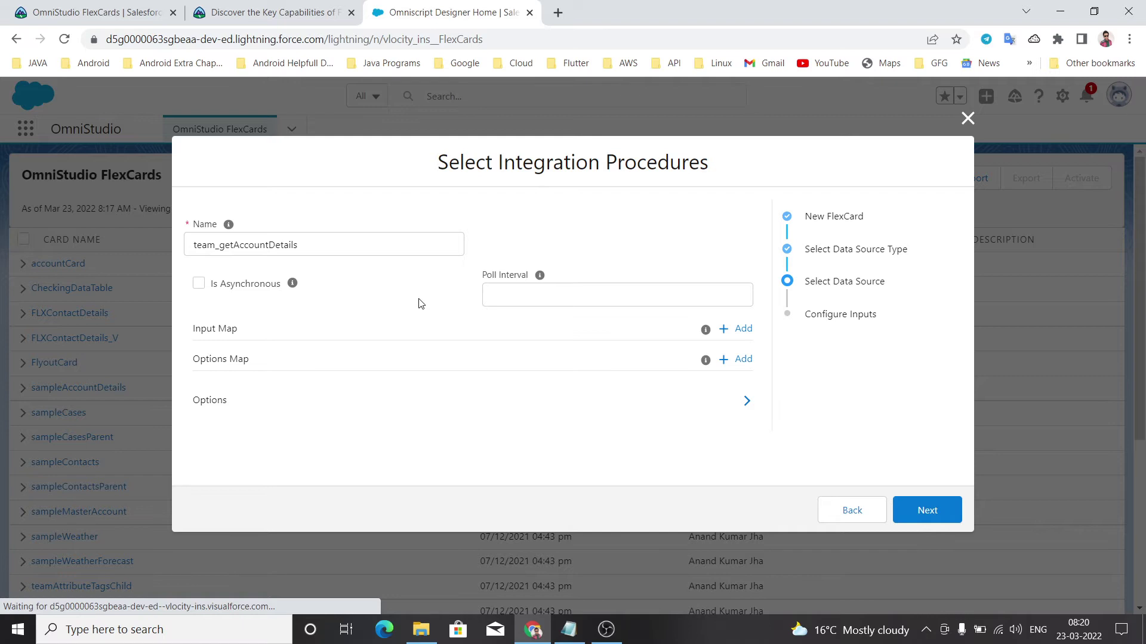
# Add an input map entry AccountId = {recordId} and continue to Configure Inputs
pyautogui.click(741, 329)
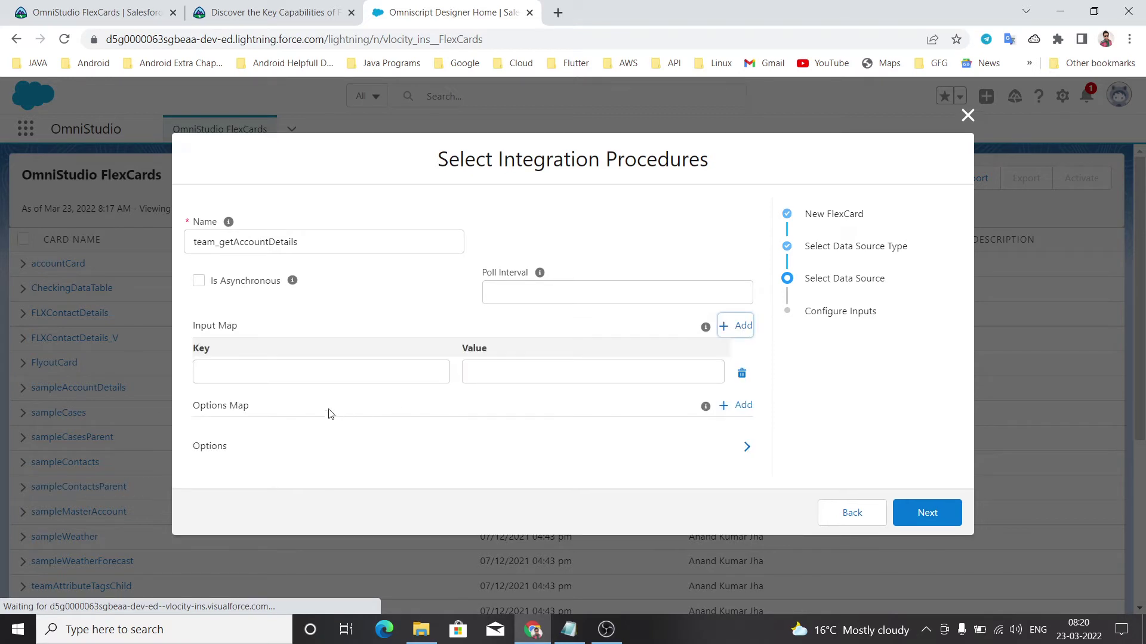
pyautogui.click(314, 380)
pyautogui.write('A')
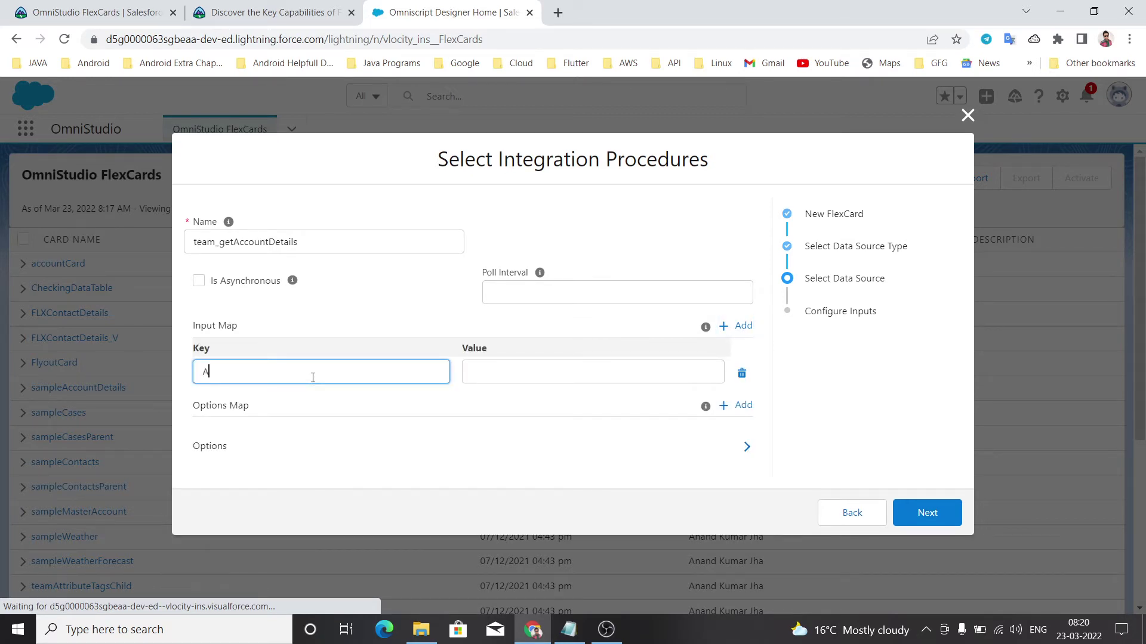
pyautogui.write('ccountId')
pyautogui.click(479, 374)
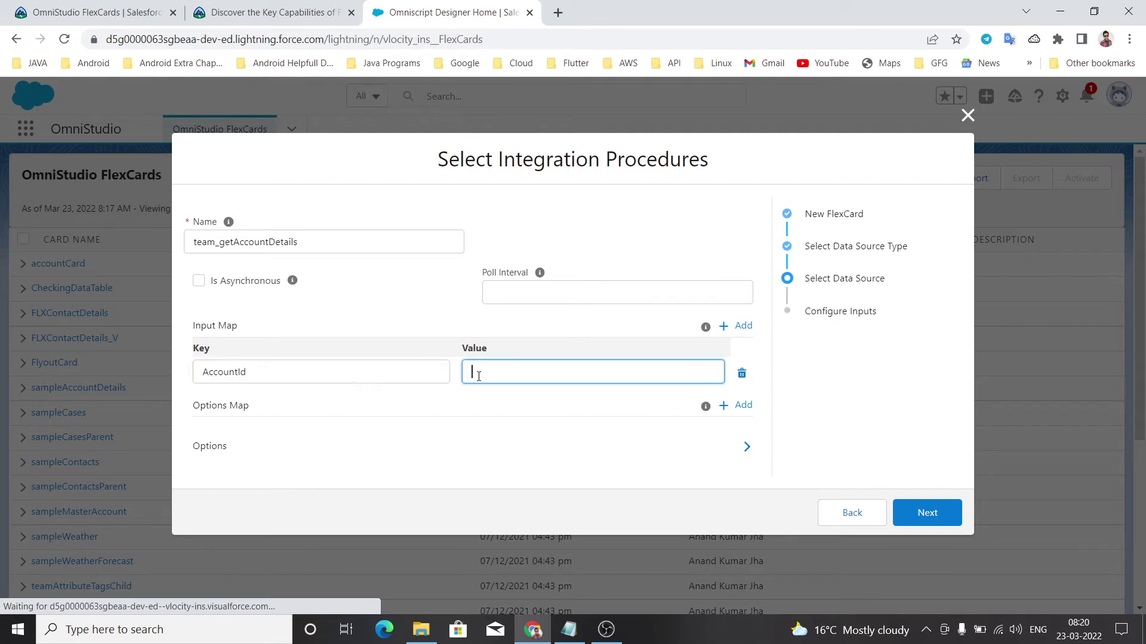
pyautogui.write('record')
pyautogui.press('BackSpace')
pyautogui.press('BackSpace')
pyautogui.press('BackSpace')
pyautogui.press('BackSpace')
pyautogui.press('BackSpace')
pyautogui.press('BackSpace')
pyautogui.write('{re')
pyautogui.write('cord')
pyautogui.write('Id')
pyautogui.click(497, 426)
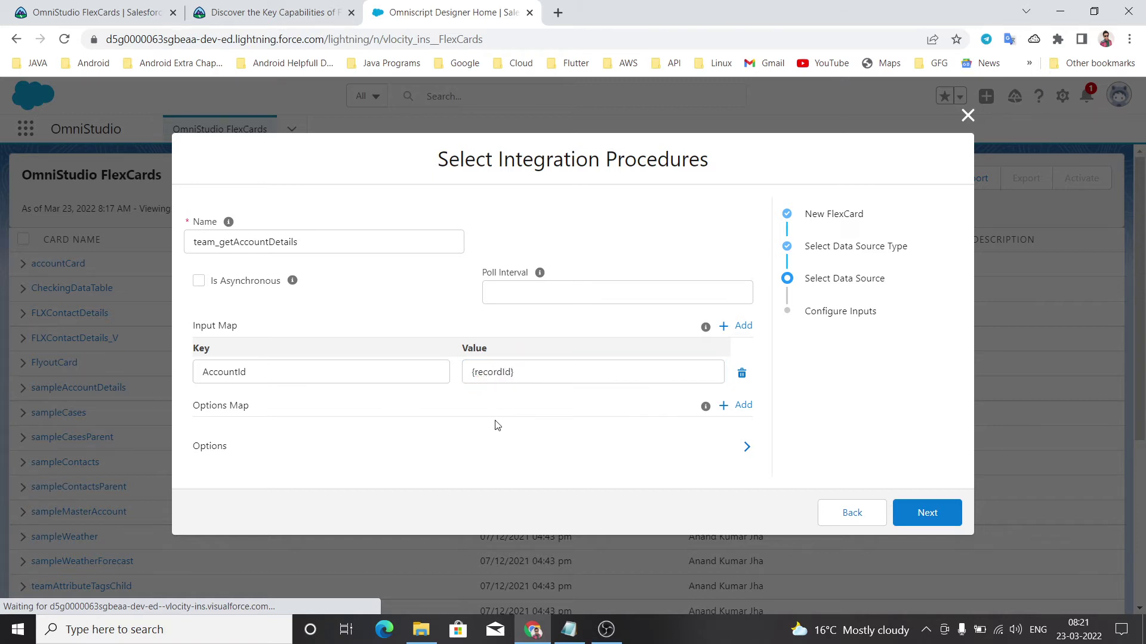
pyautogui.click(926, 512)
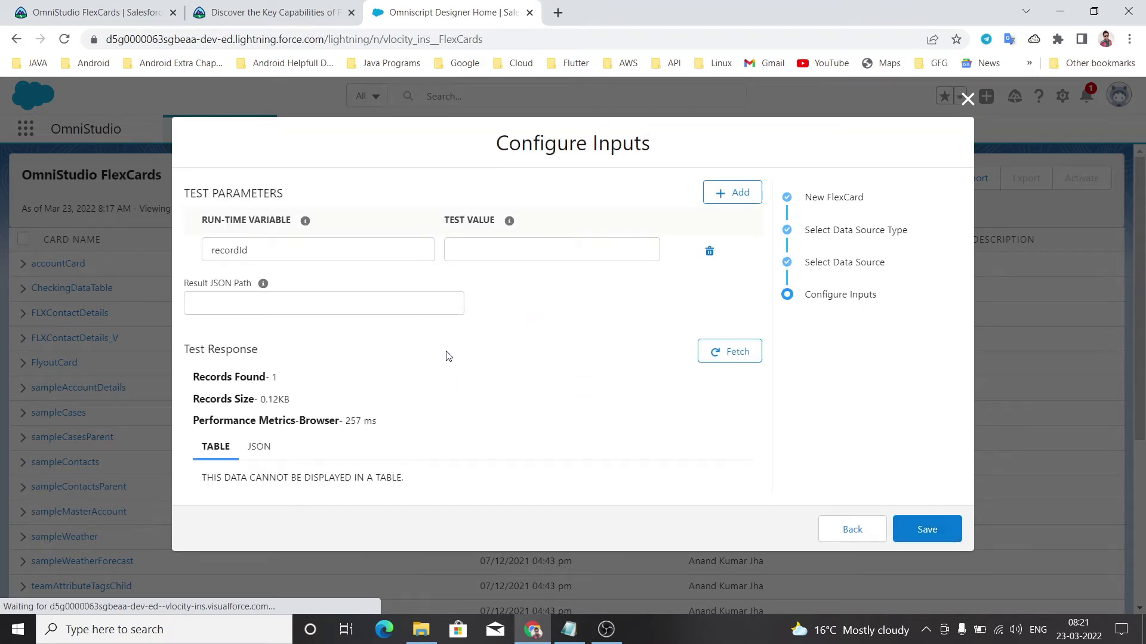
# Inspect the PlaceHolder Inc account in the JSON test response, then save the FlexCard
pyautogui.click(259, 447)
pyautogui.scroll(-3, 272, 452)
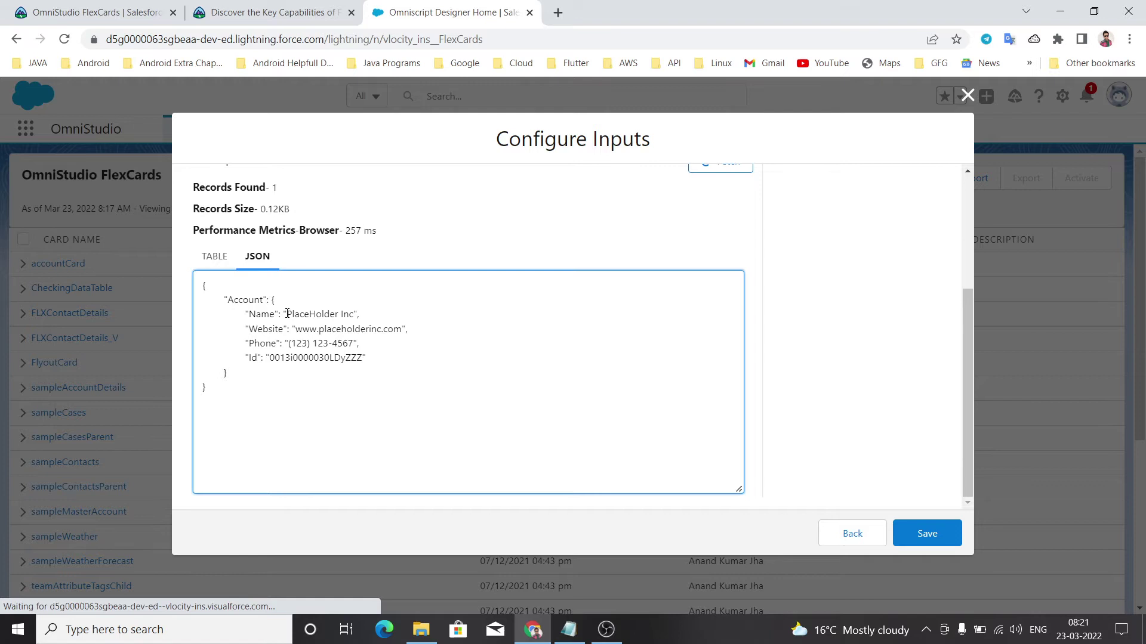
pyautogui.moveTo(287, 314)
pyautogui.mouseDown()
pyautogui.moveTo(342, 315)
pyautogui.moveTo(367, 331)
pyautogui.mouseUp()
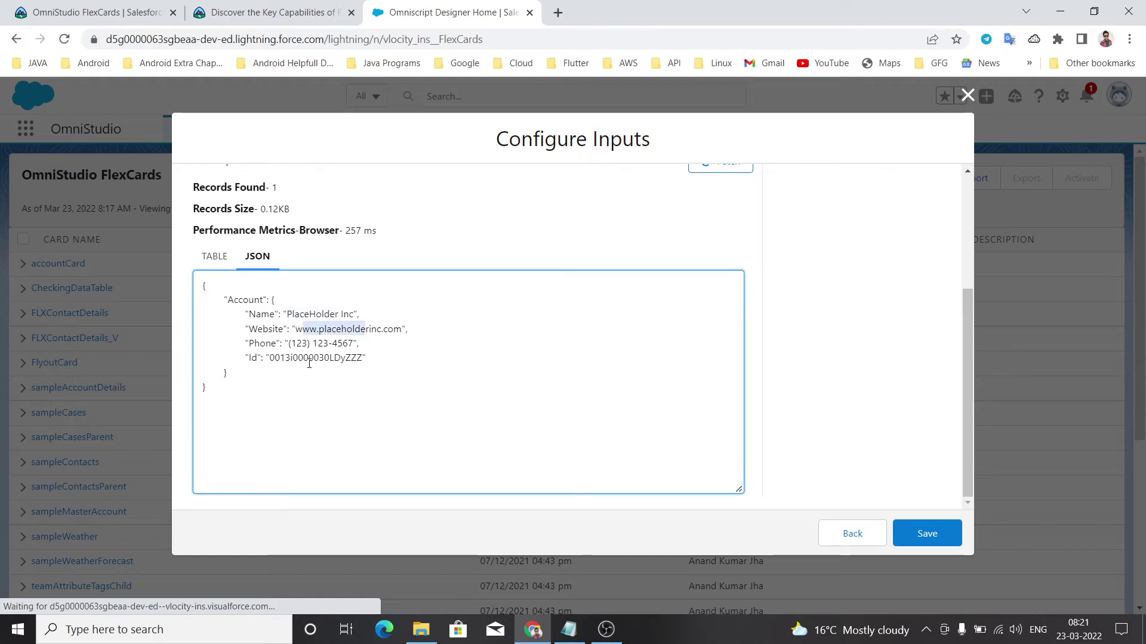
pyautogui.click(925, 535)
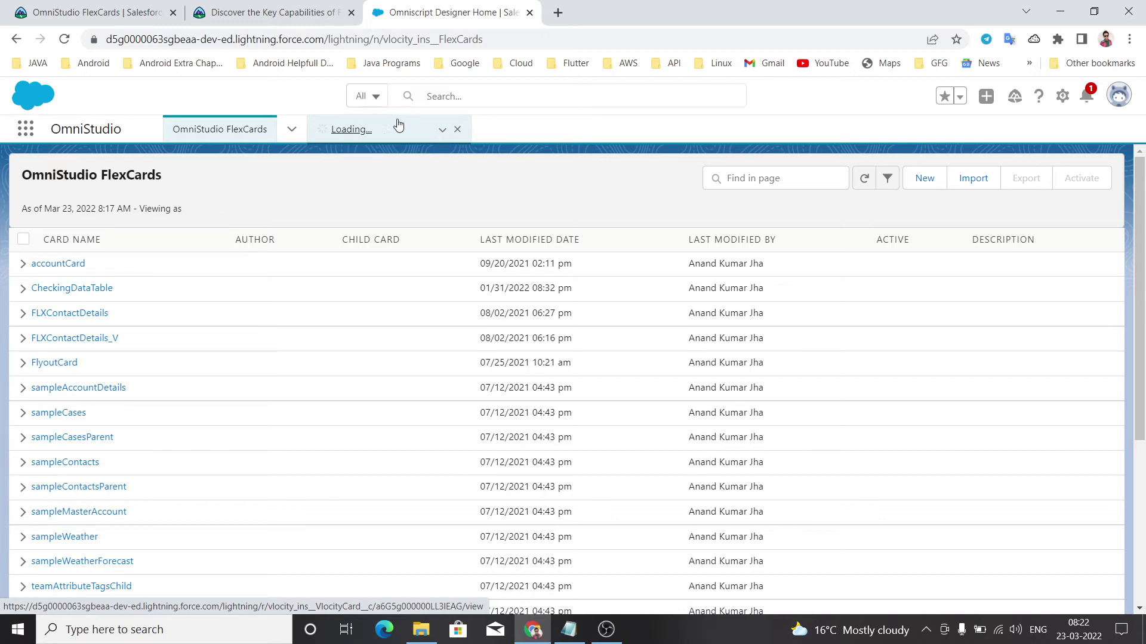
# Open the teamMasterAccount_AJ FlexCard designer from its loading console tab
pyautogui.click(381, 129)
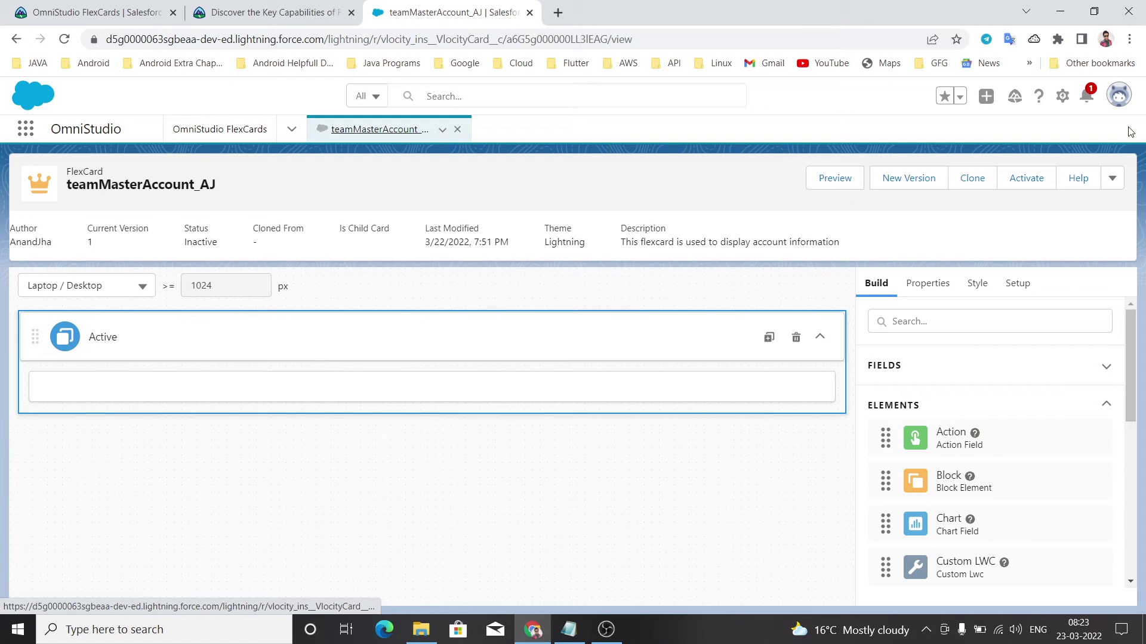
# Expand FIELDS in the Build panel to check for available data fields
pyautogui.click(954, 368)
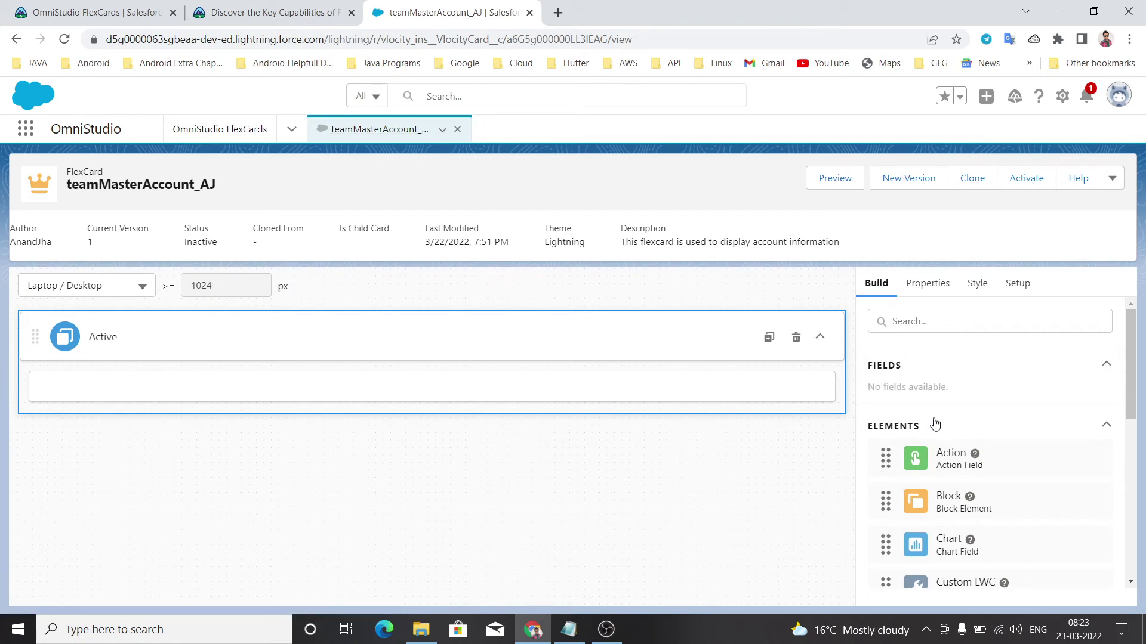
pyautogui.scroll(-2, 935, 422)
pyautogui.scroll(-1, 934, 422)
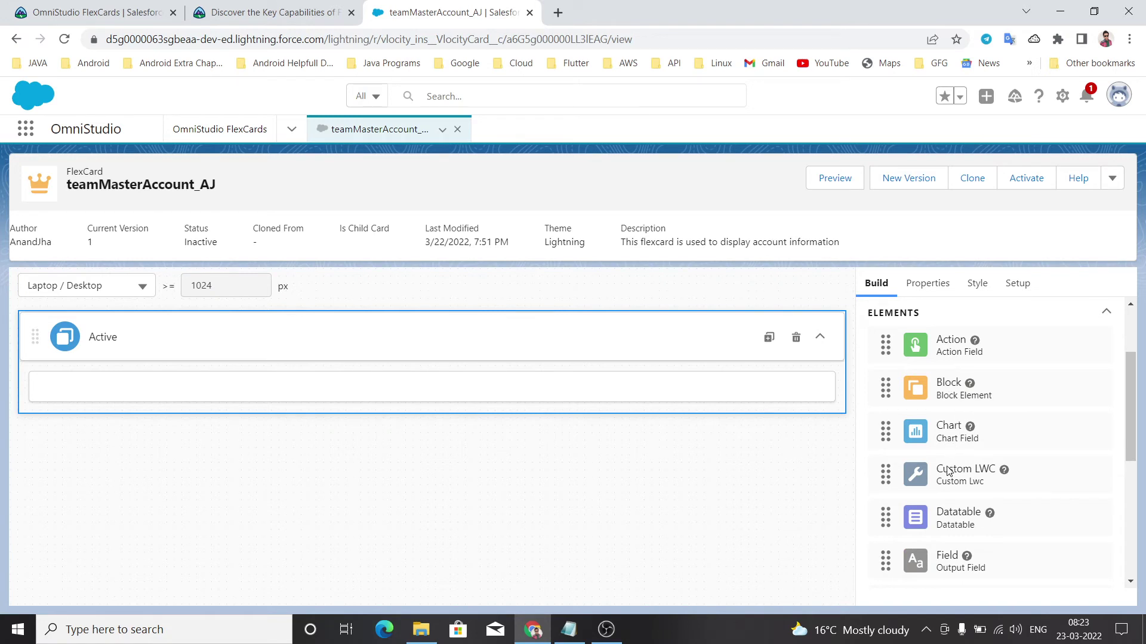
pyautogui.scroll(-3, 948, 473)
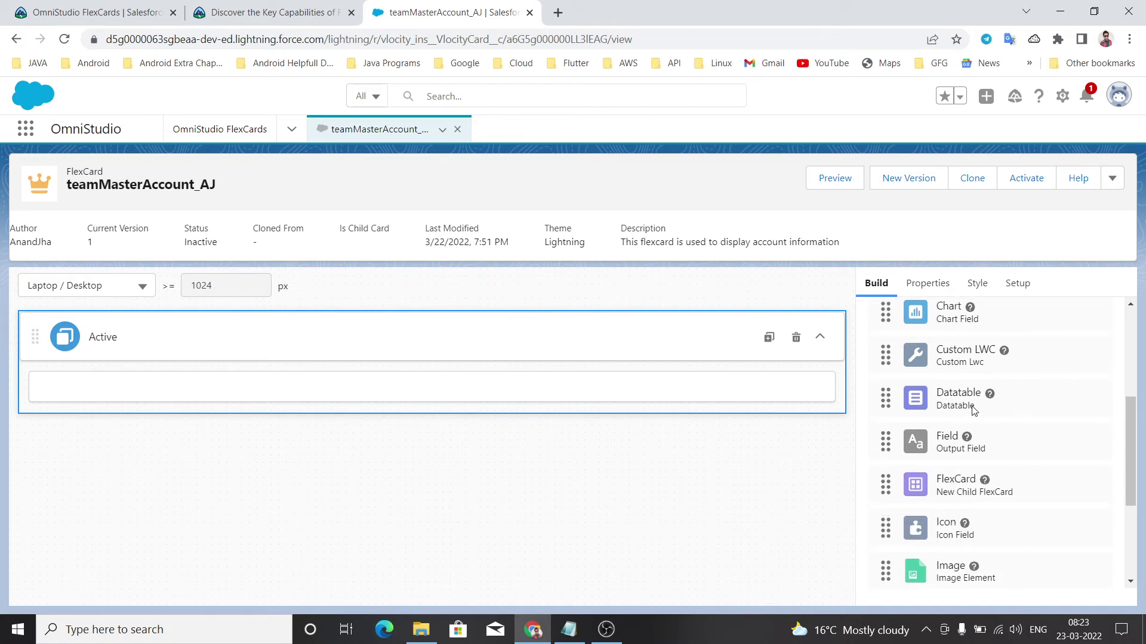
pyautogui.scroll(-1, 951, 454)
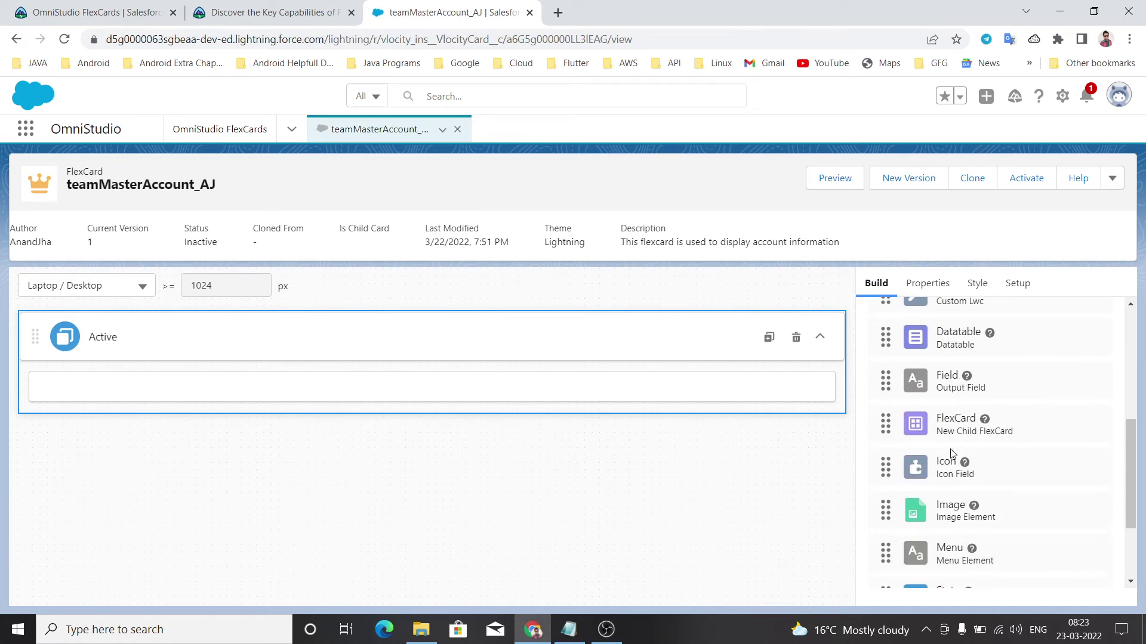
pyautogui.scroll(-1, 951, 455)
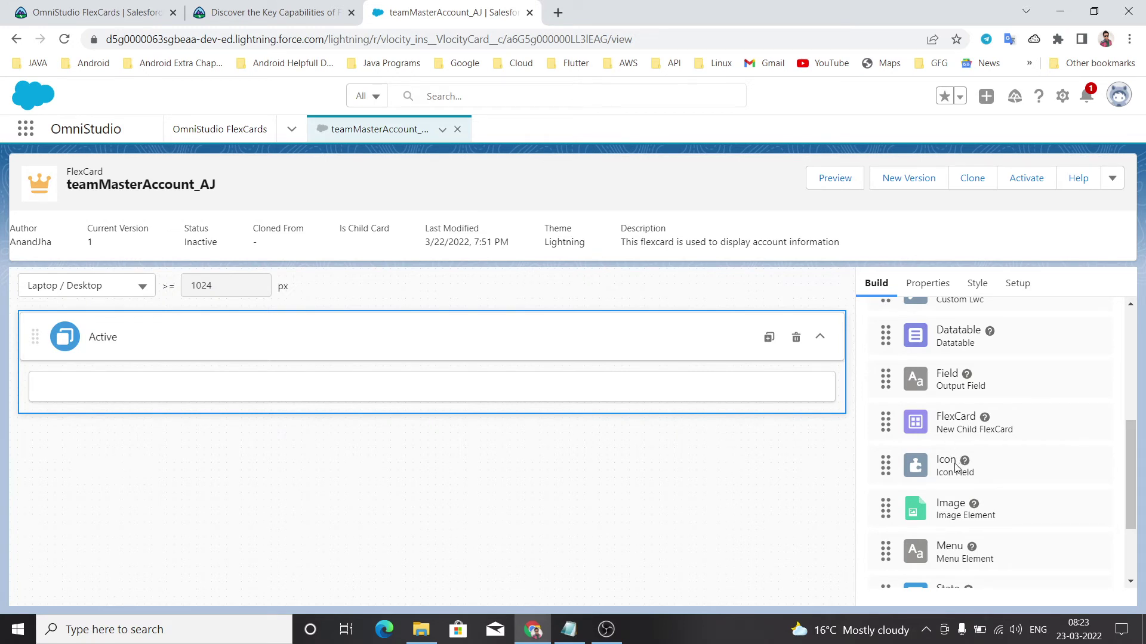
pyautogui.scroll(-2, 956, 468)
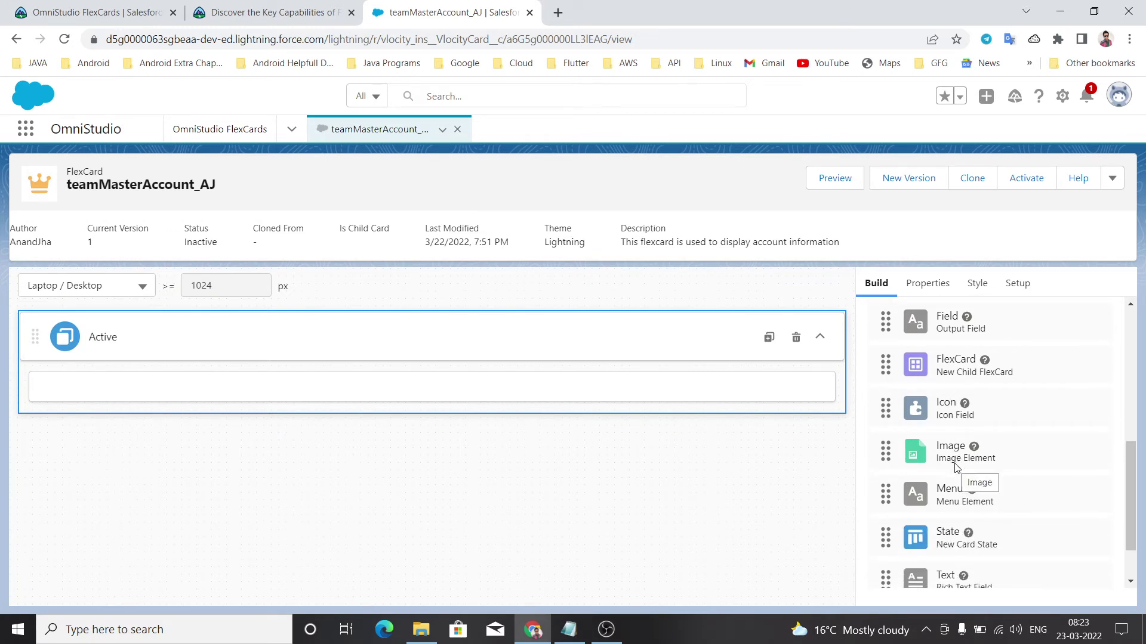
pyautogui.scroll(-2, 956, 467)
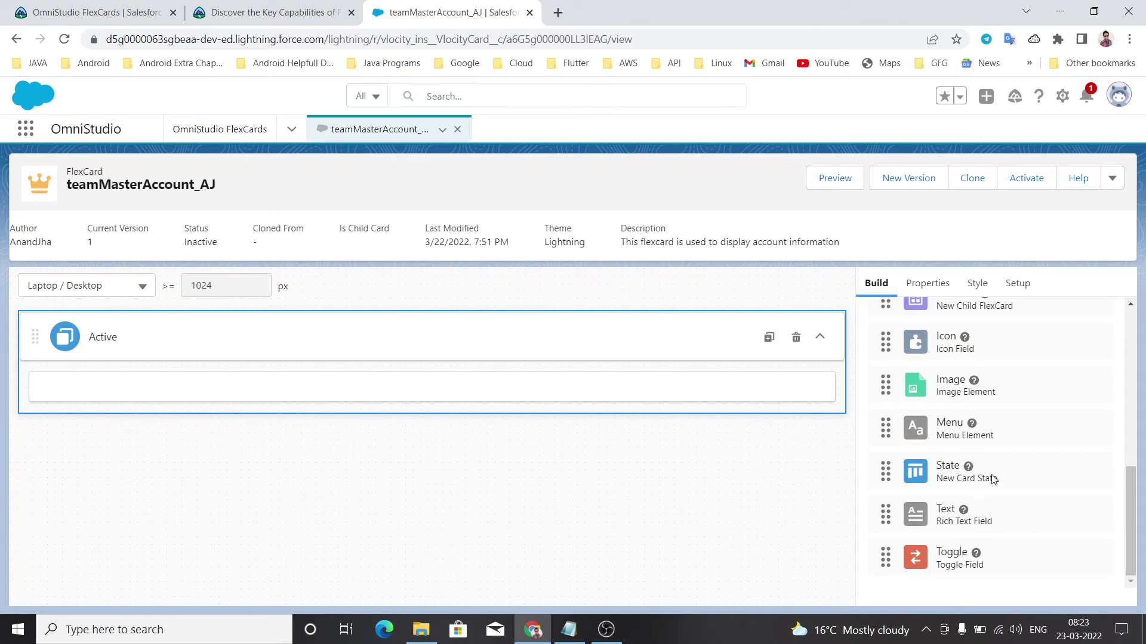
# Open the 'Add a State to a FlexCard' help panel and read it through
pyautogui.click(967, 465)
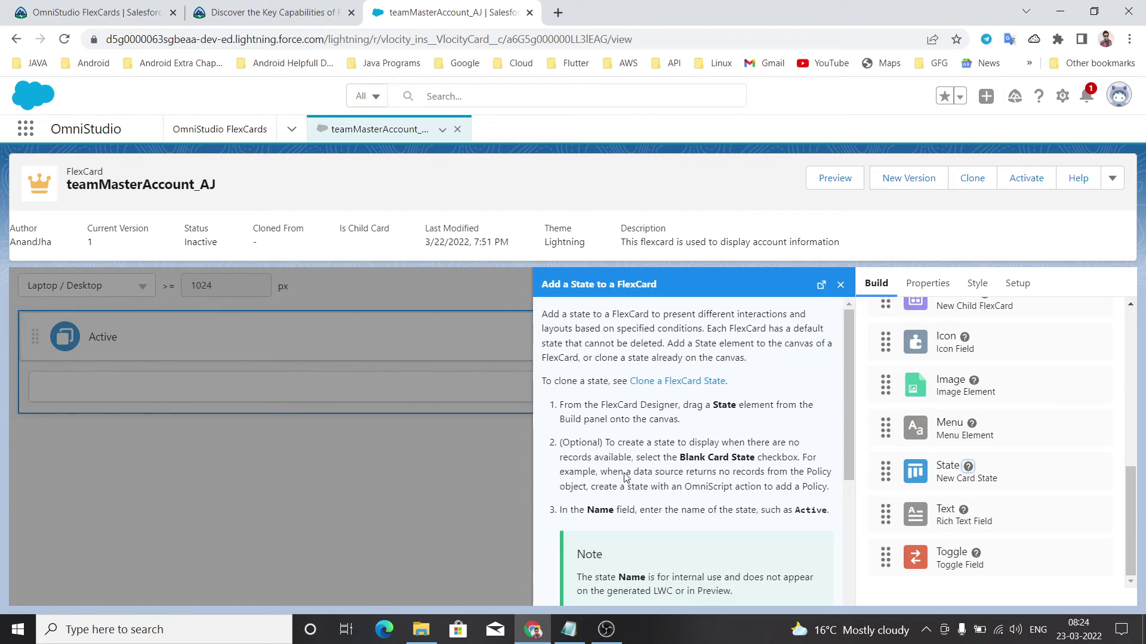
pyautogui.scroll(-1, 622, 483)
pyautogui.scroll(-2, 622, 482)
pyautogui.scroll(-3, 621, 482)
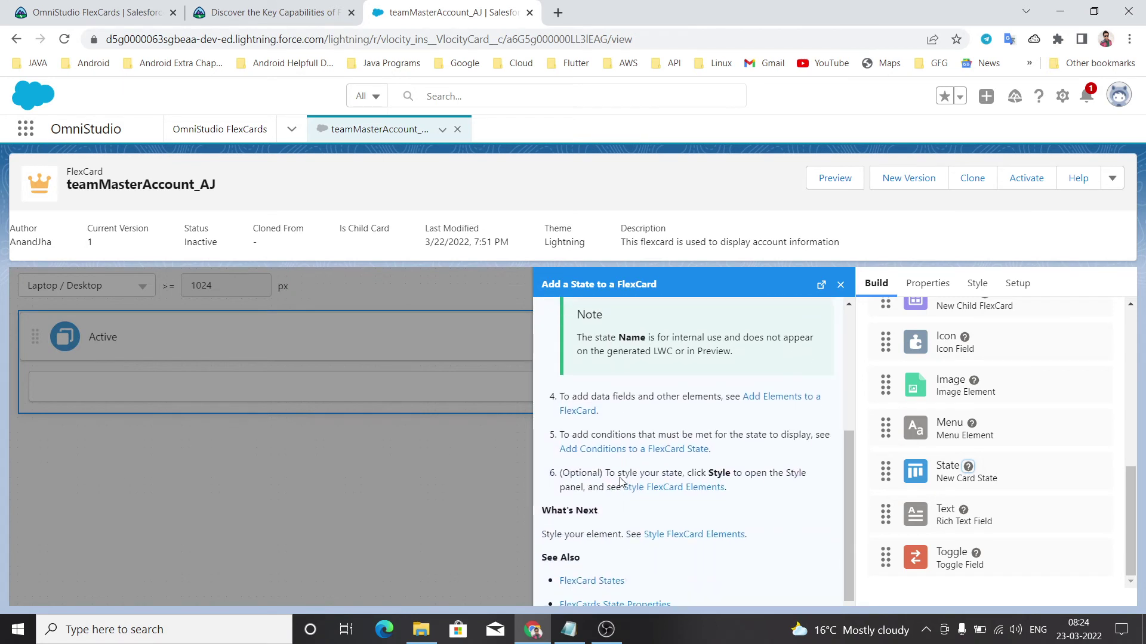
pyautogui.scroll(-1, 621, 482)
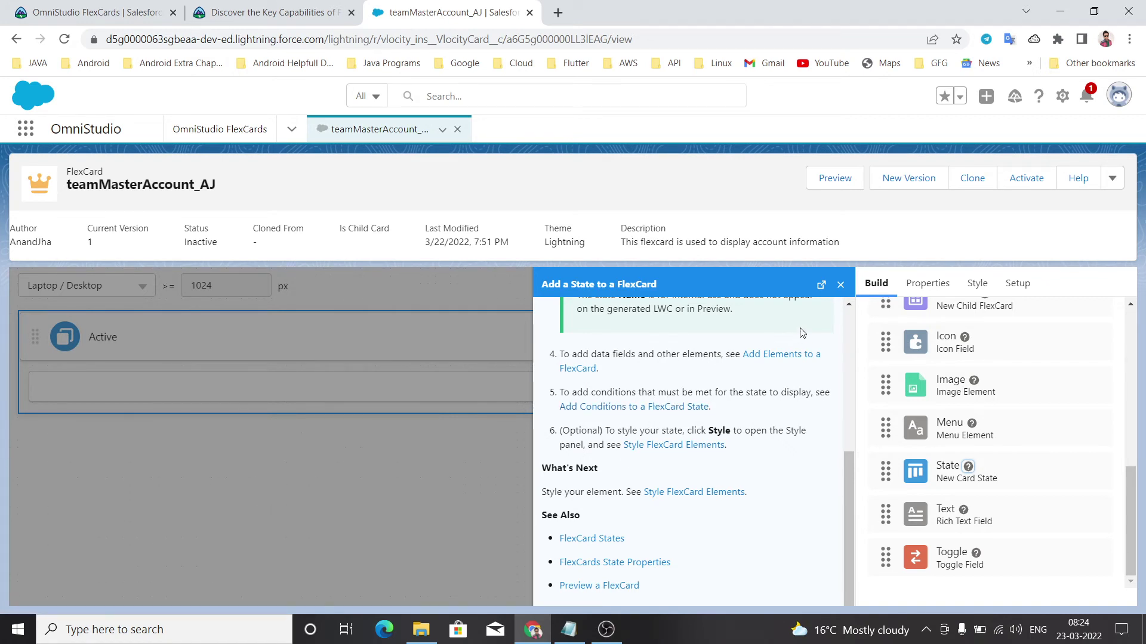
# Close the state help, show the Active state's properties, and cancel Add Conditions unchanged
pyautogui.click(840, 283)
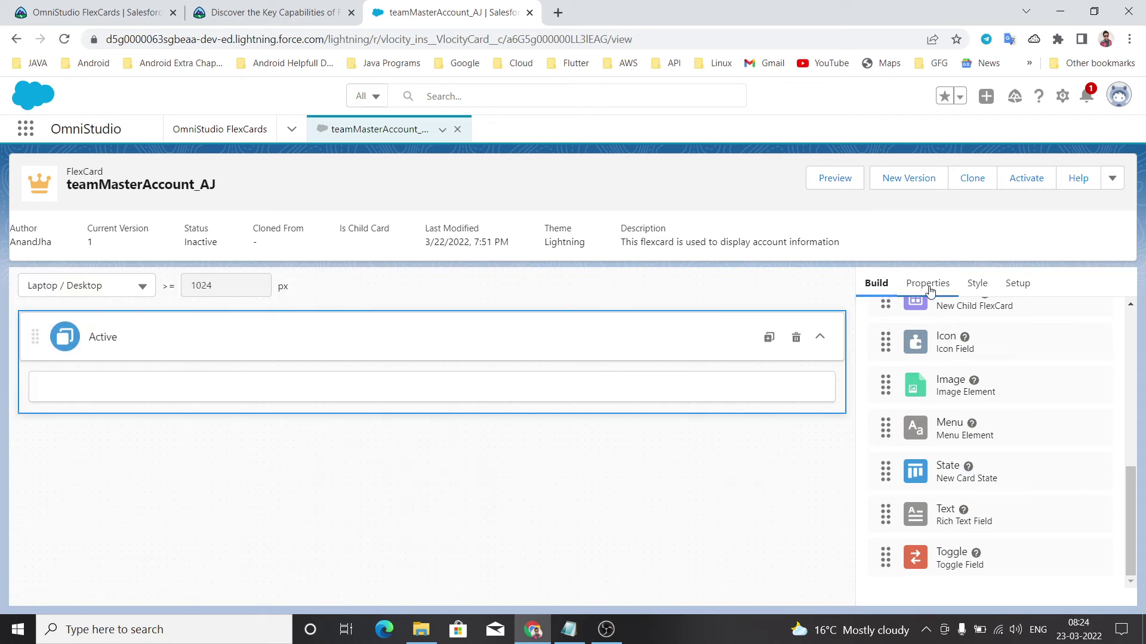
pyautogui.click(927, 283)
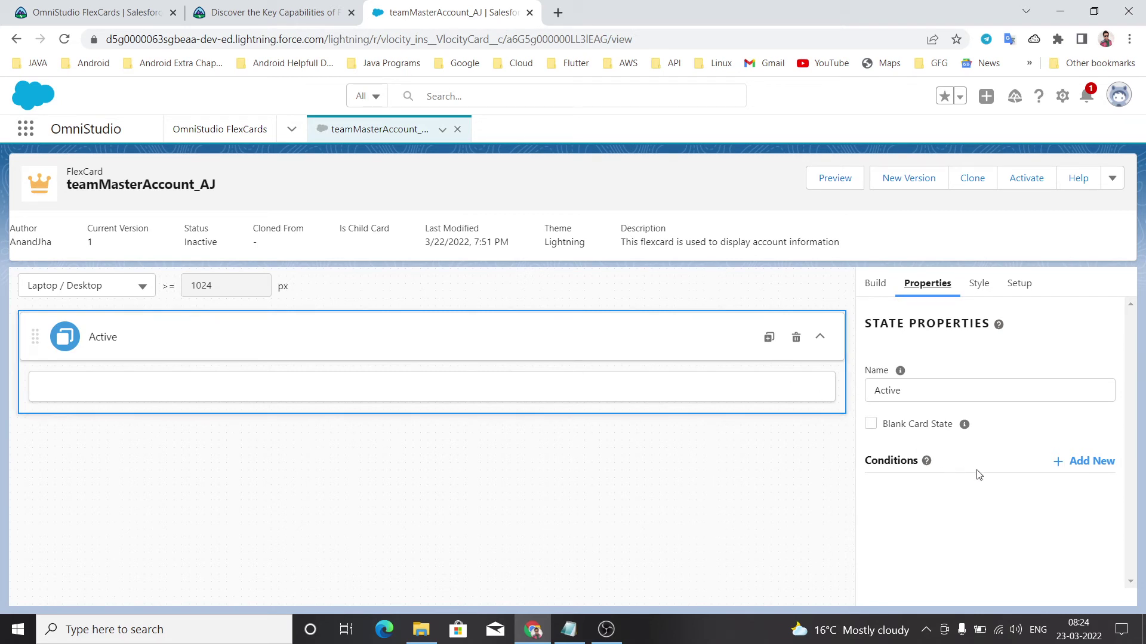
pyautogui.click(1073, 464)
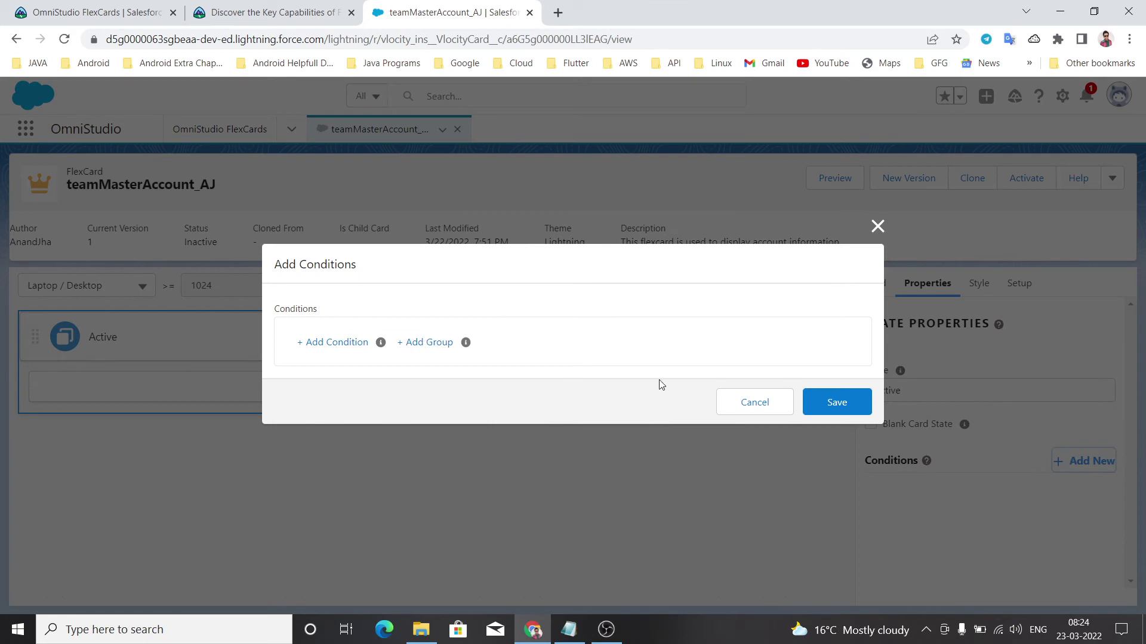
pyautogui.click(754, 402)
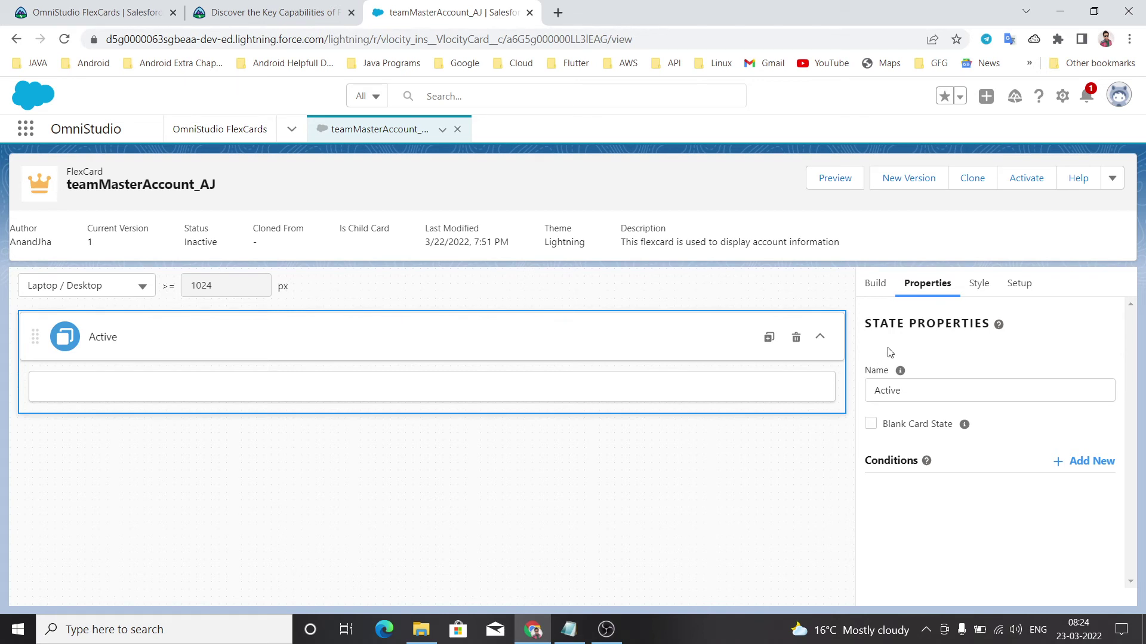
# Review the card's Style options, then show its Setup properties with Repeat Records enabled
pyautogui.click(979, 283)
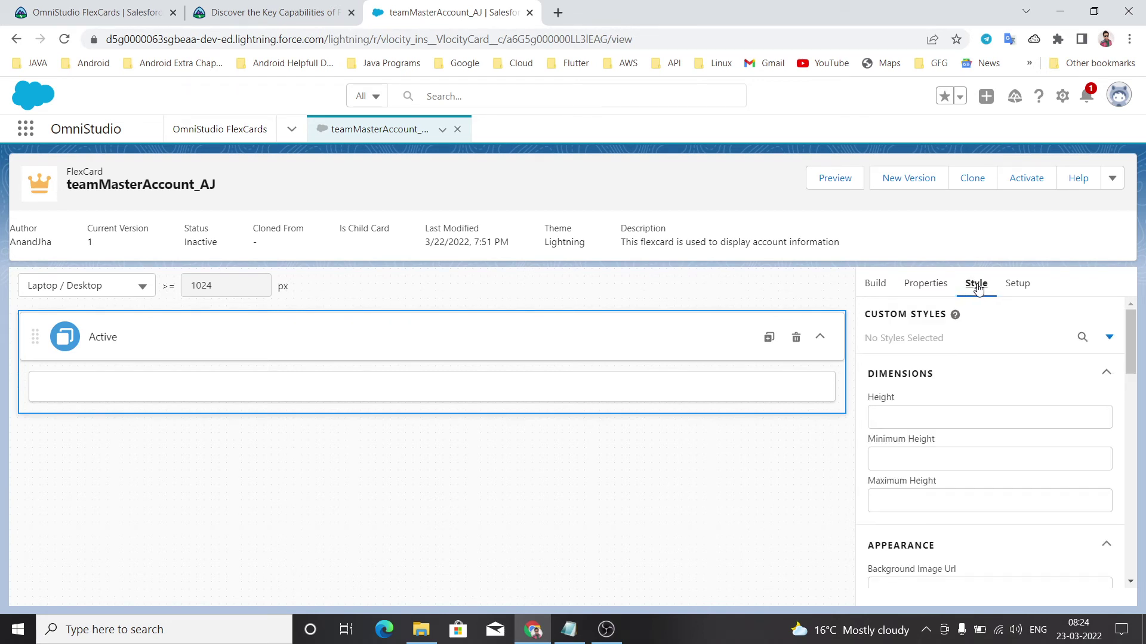
pyautogui.scroll(-2, 995, 340)
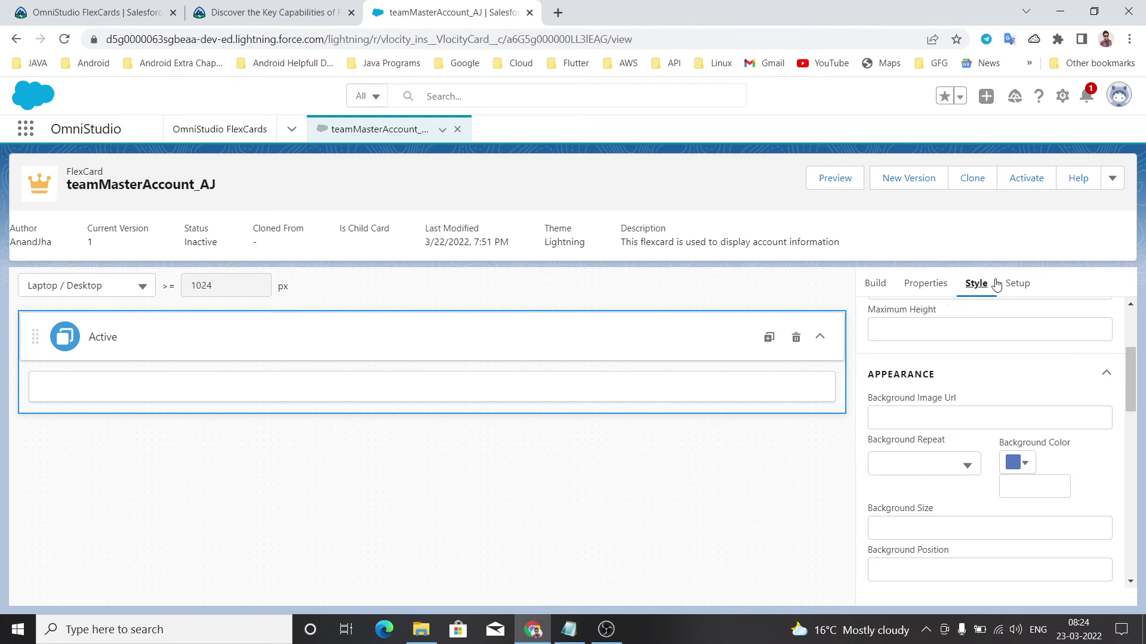
pyautogui.click(1018, 283)
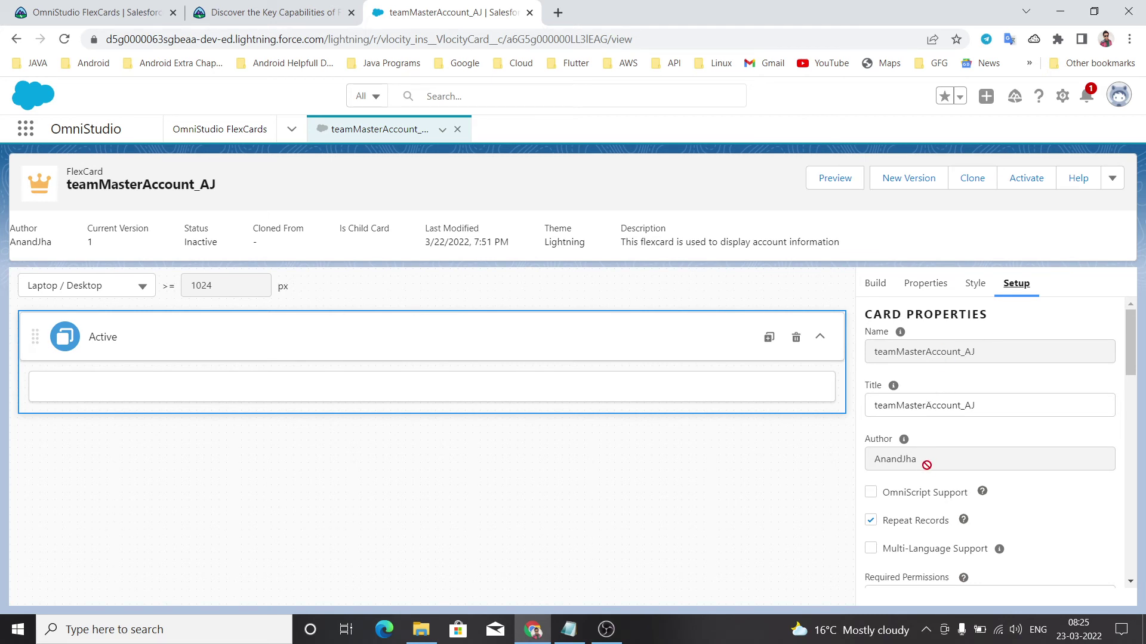
pyautogui.scroll(-2, 927, 475)
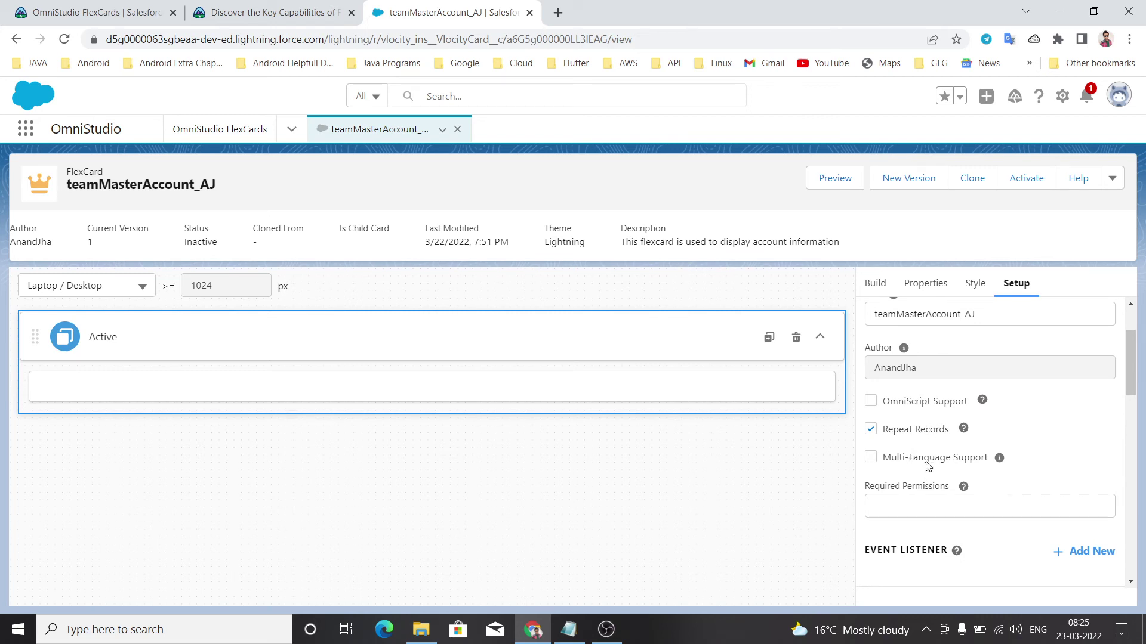
pyautogui.scroll(-3, 928, 466)
pyautogui.scroll(-2, 927, 465)
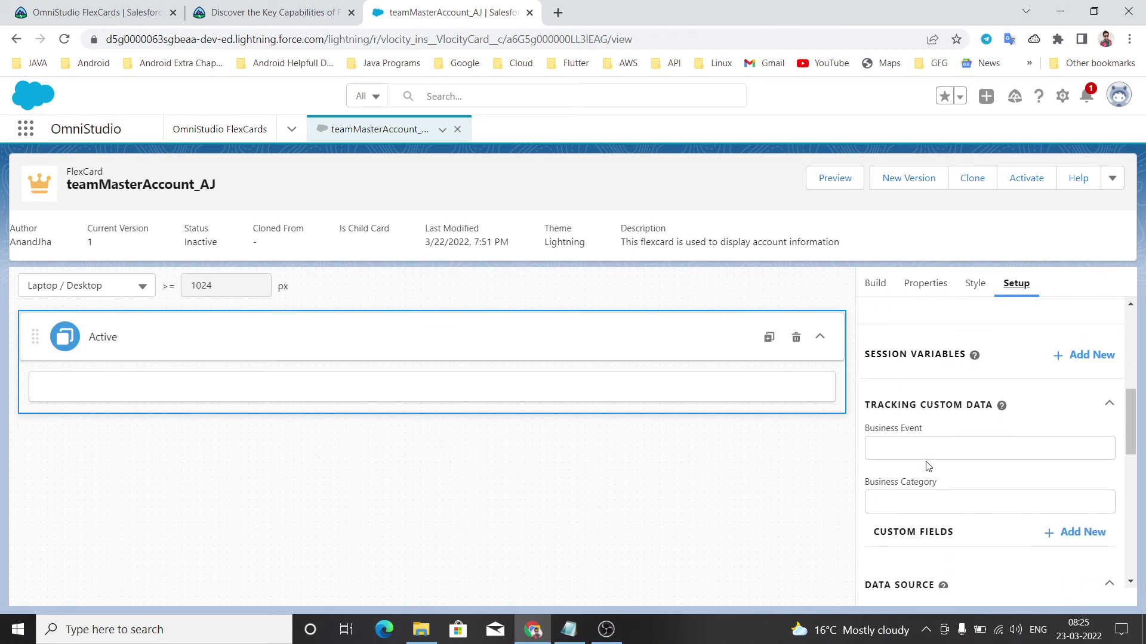
pyautogui.scroll(-2, 928, 465)
pyautogui.scroll(-2, 927, 466)
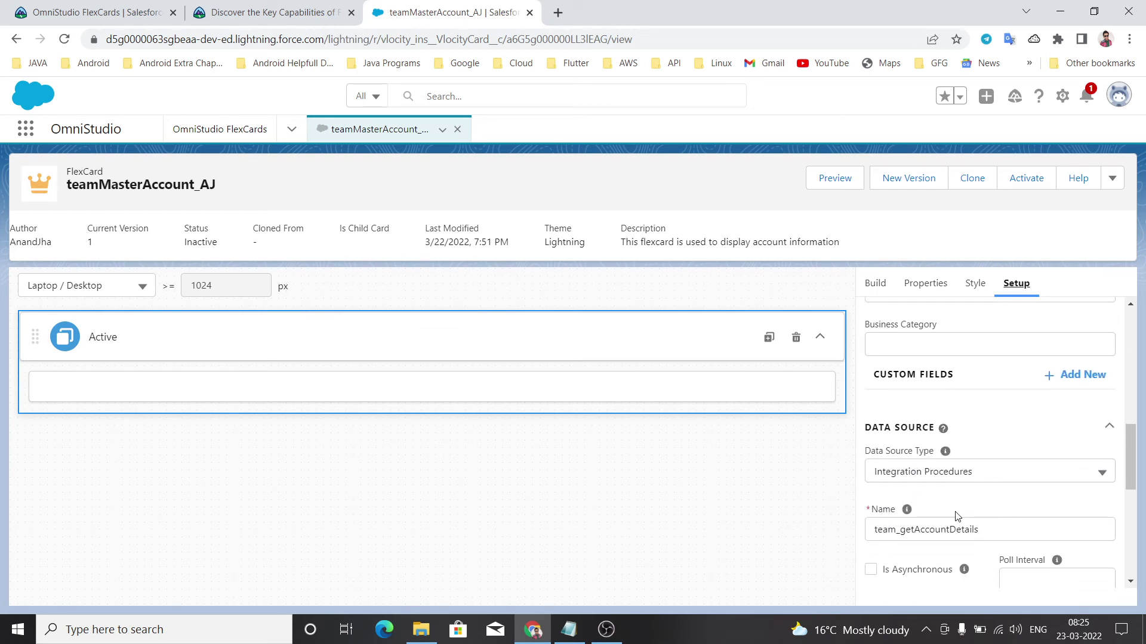
pyautogui.scroll(-1, 958, 516)
pyautogui.scroll(-1, 956, 515)
pyautogui.scroll(-1, 956, 515)
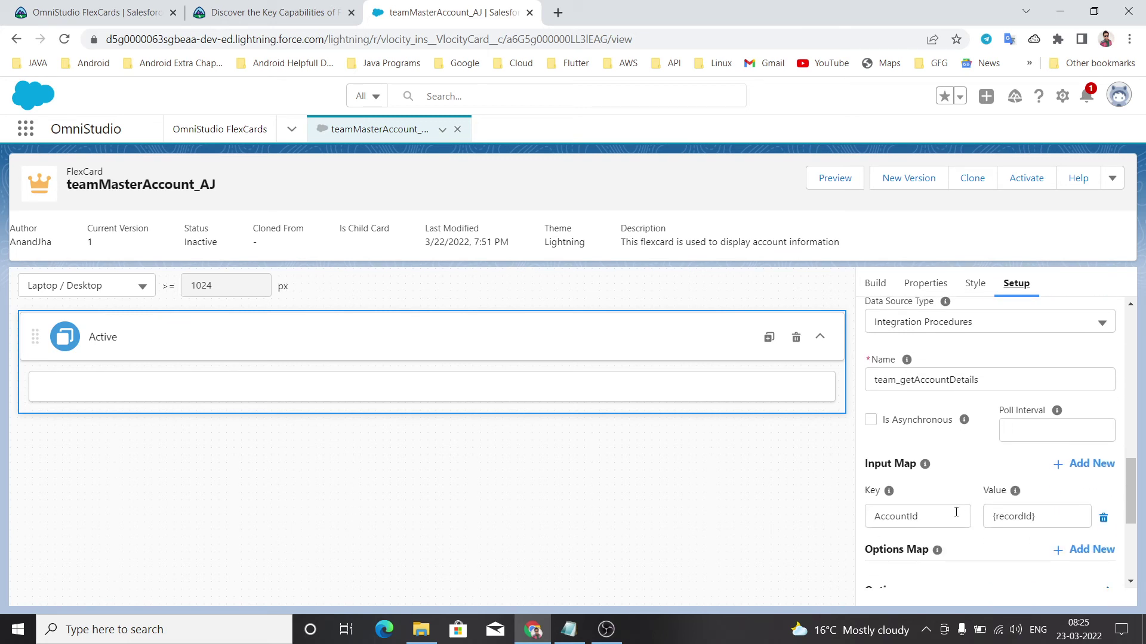
pyautogui.moveTo(889, 492)
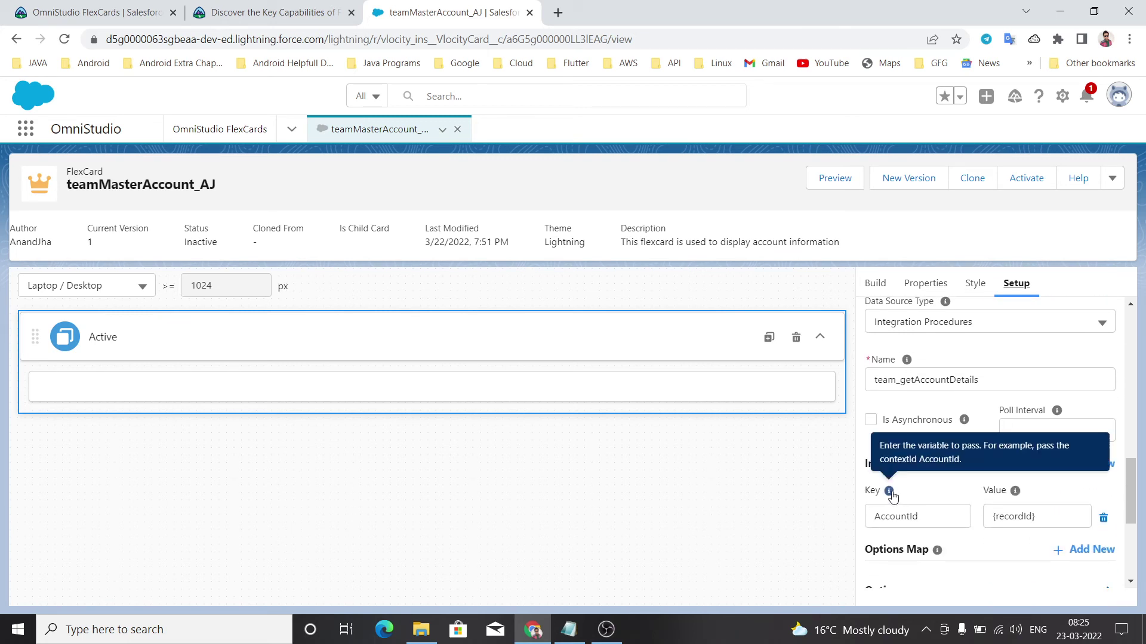
pyautogui.scroll(-1, 970, 503)
pyautogui.scroll(-1, 970, 503)
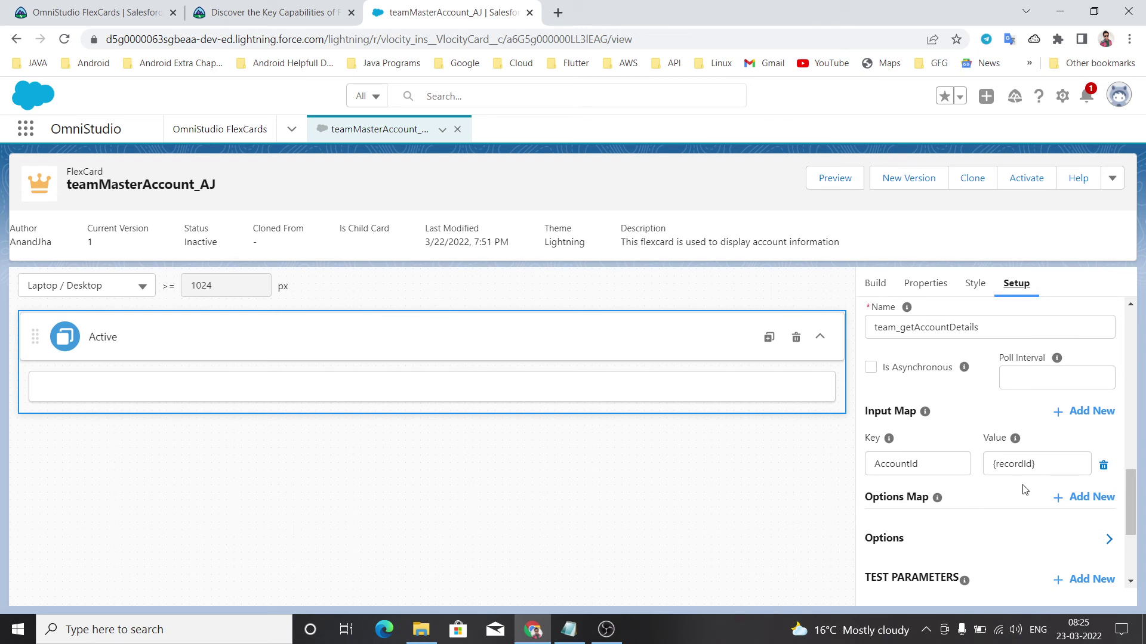
pyautogui.scroll(-2, 997, 512)
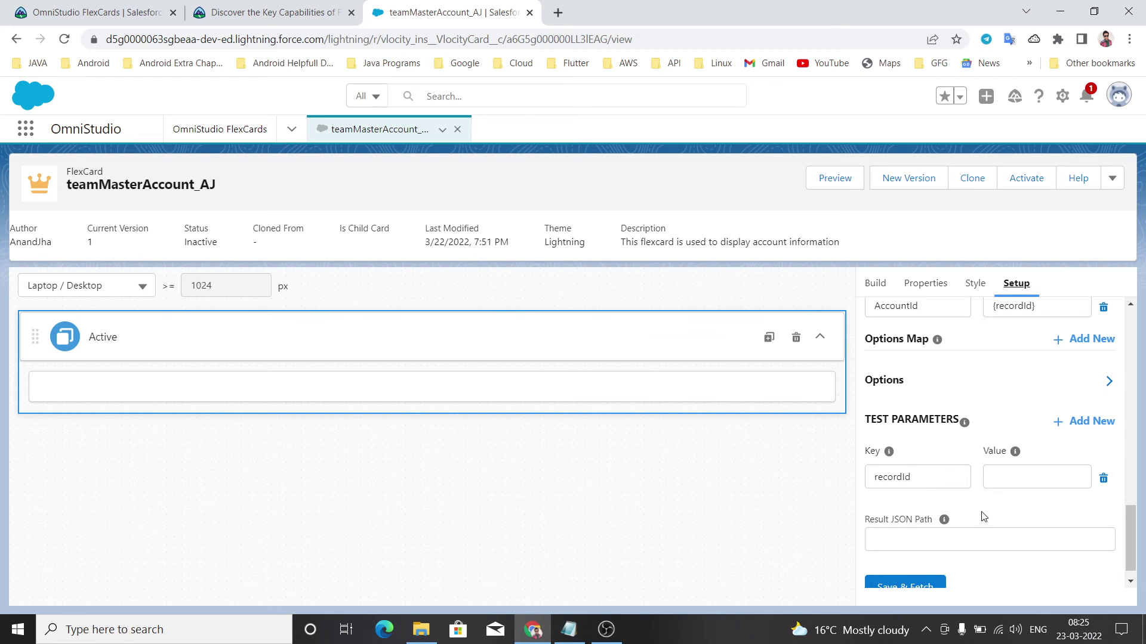
pyautogui.scroll(-1, 982, 517)
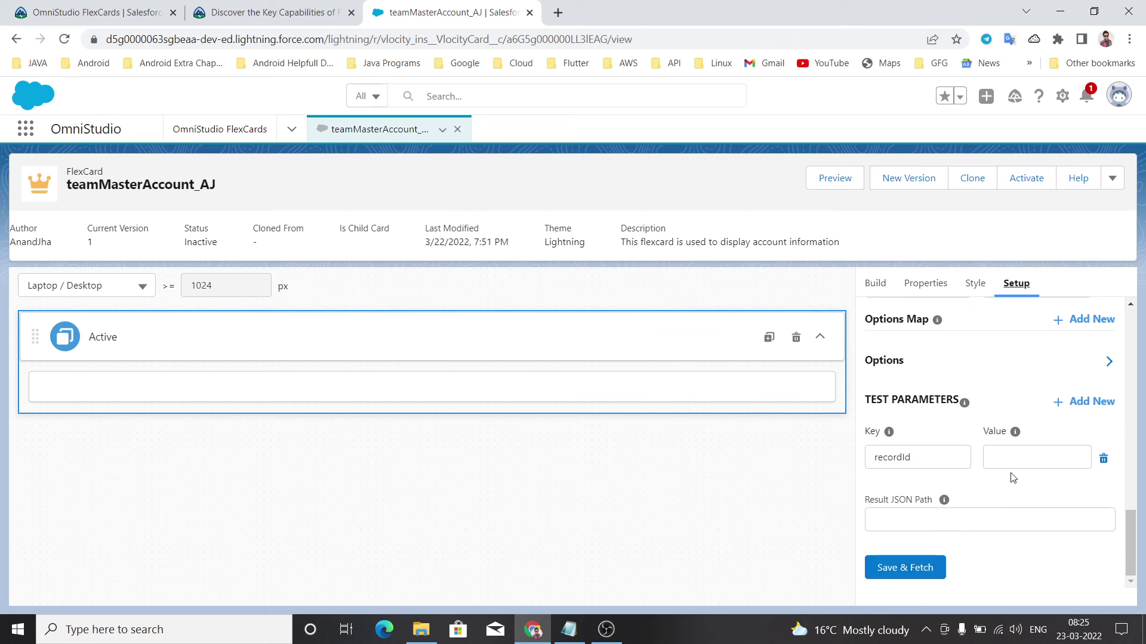
pyautogui.scroll(2, 971, 478)
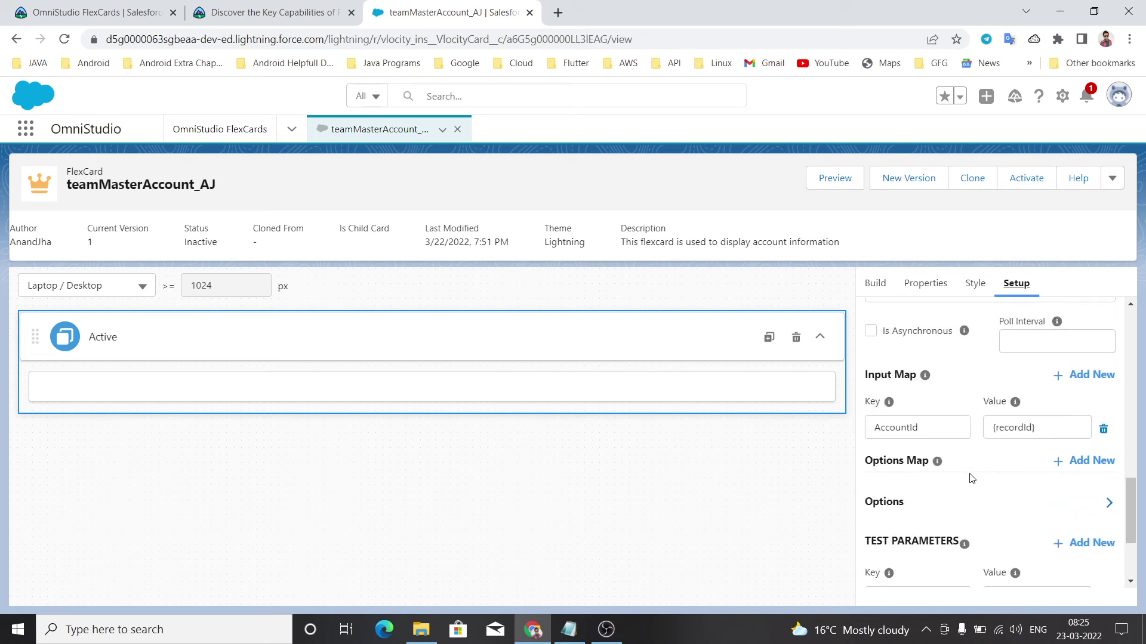
pyautogui.scroll(2, 971, 478)
pyautogui.scroll(1, 970, 478)
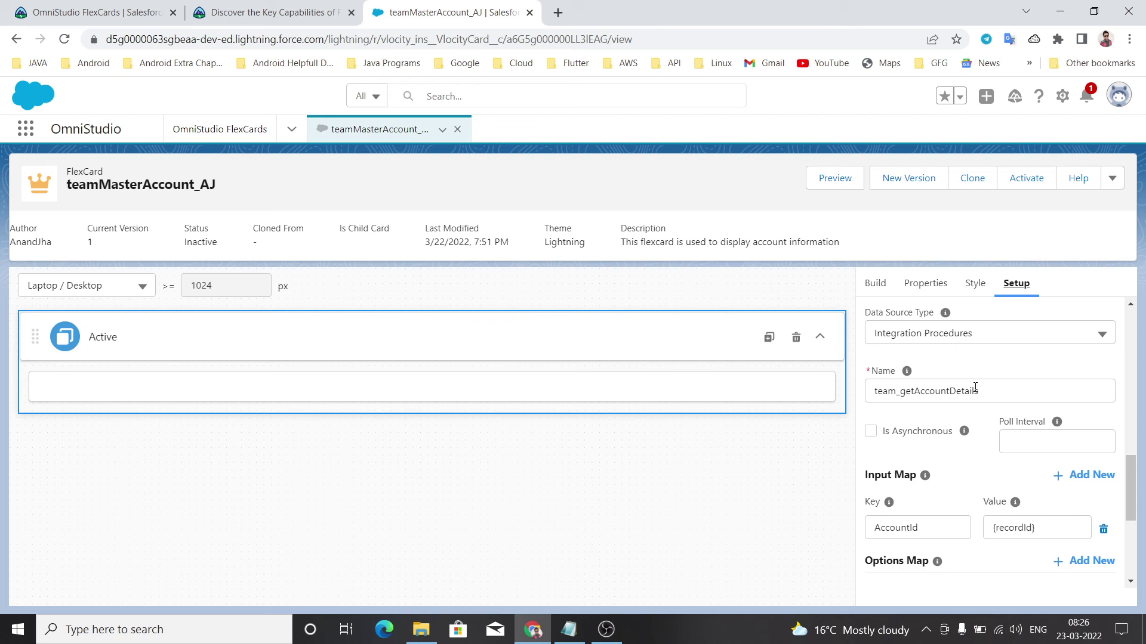
# Switch to the Integration Procedures list and search for 'team_getAccount'
pyautogui.click(291, 129)
pyautogui.click(236, 287)
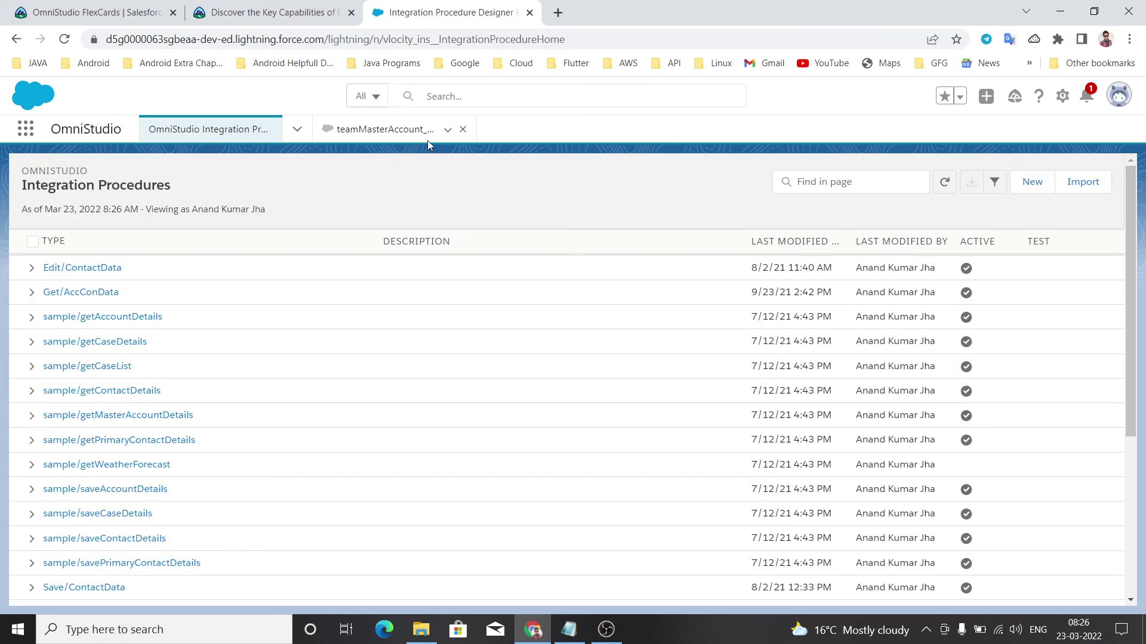
pyautogui.click(837, 184)
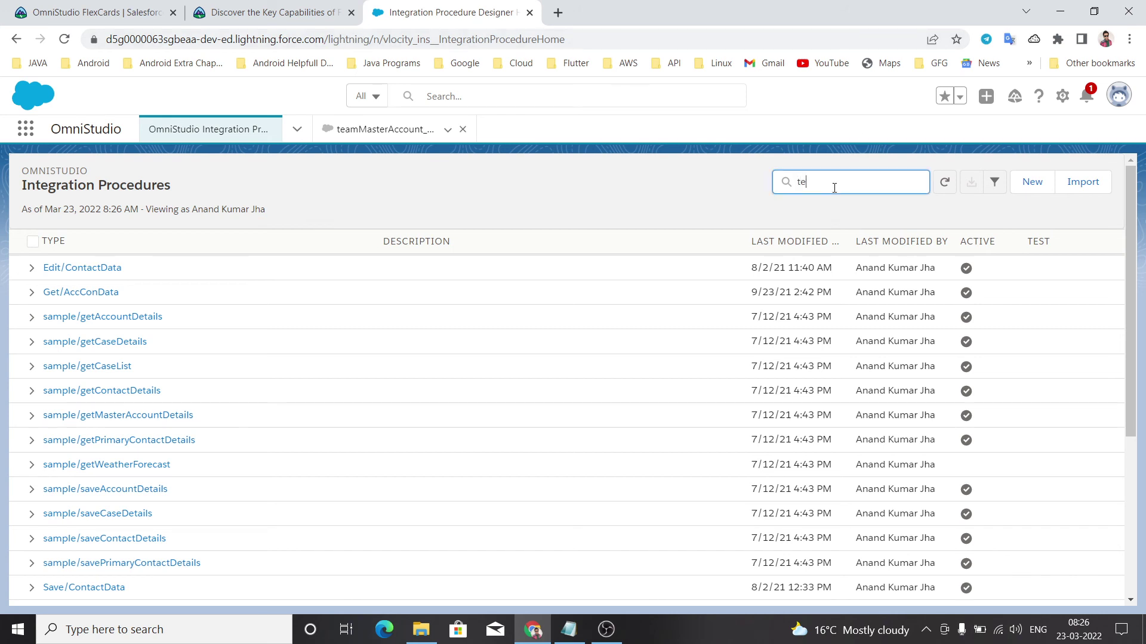
pyautogui.write('team_getAcc')
pyautogui.write('ount')
pyautogui.press('Return')
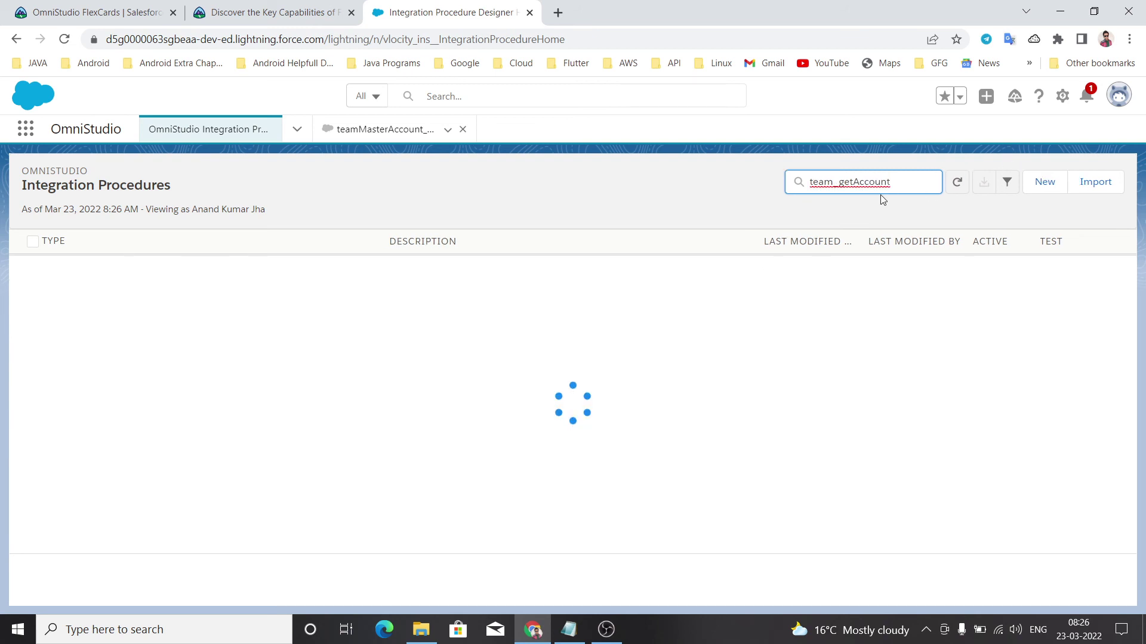
# Narrow the search to 'getAccount' and expand team/getAccountDetails to show Version 1
pyautogui.click(839, 181)
pyautogui.press('BackSpace')
pyautogui.press('BackSpace')
pyautogui.press('BackSpace')
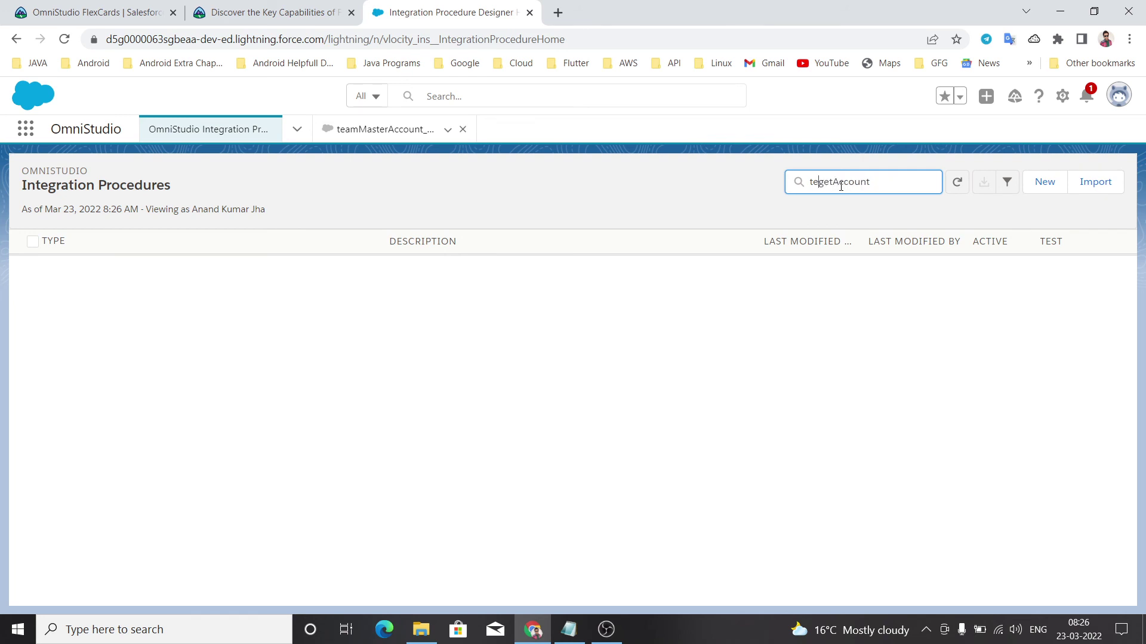
pyautogui.press('Return')
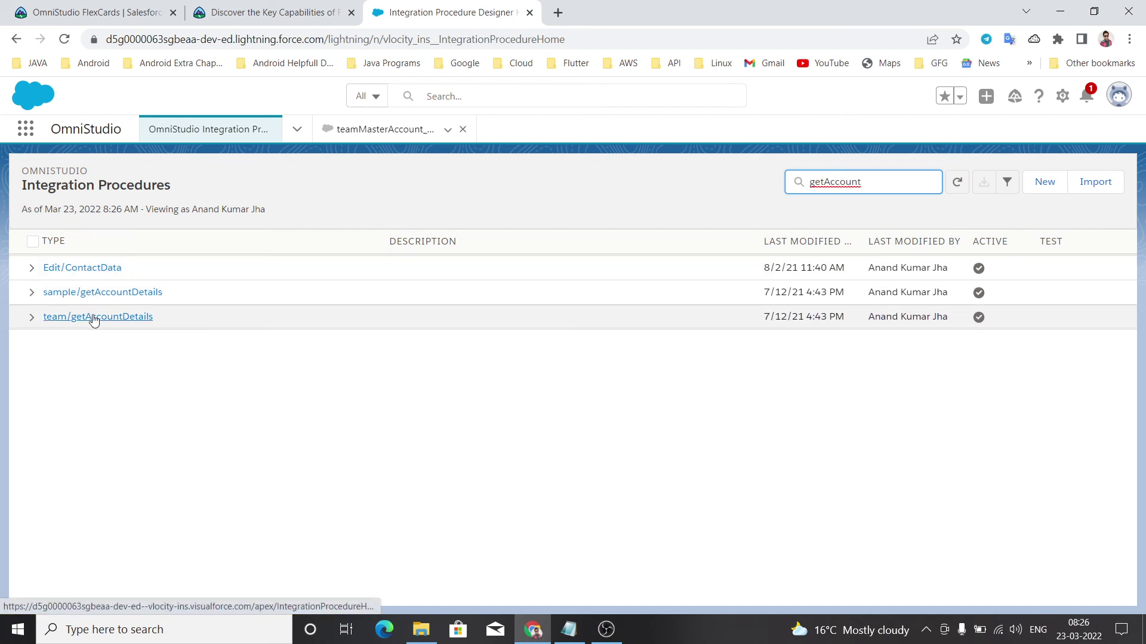
pyautogui.click(94, 319)
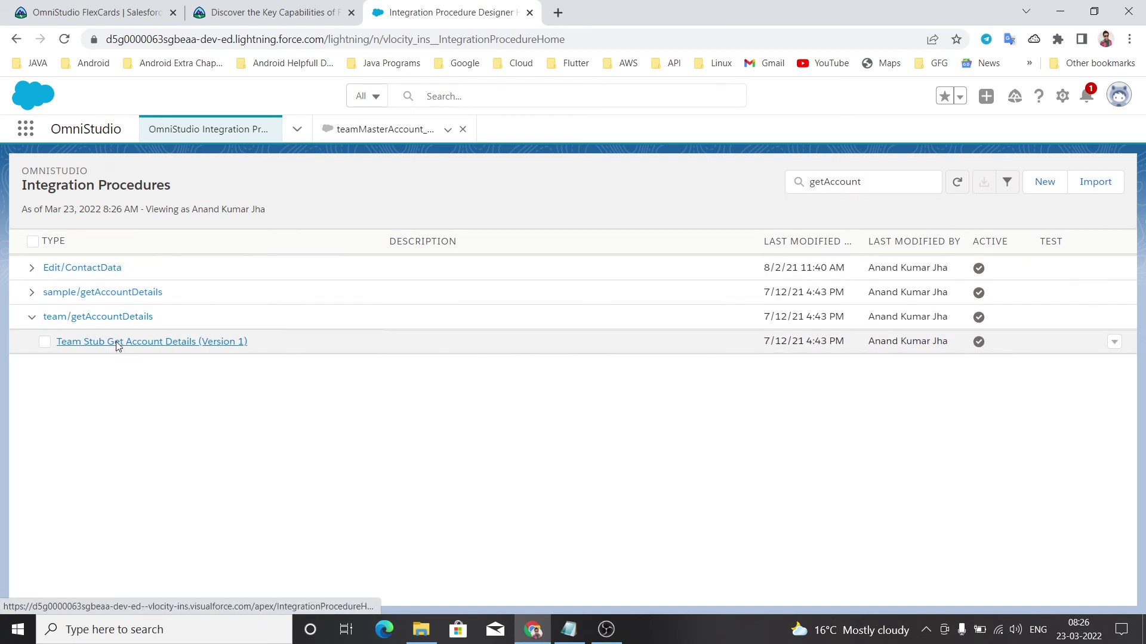
# Open Team Stub Get Account Details Version 1 and inspect SetValues' static name and website
pyautogui.click(115, 342)
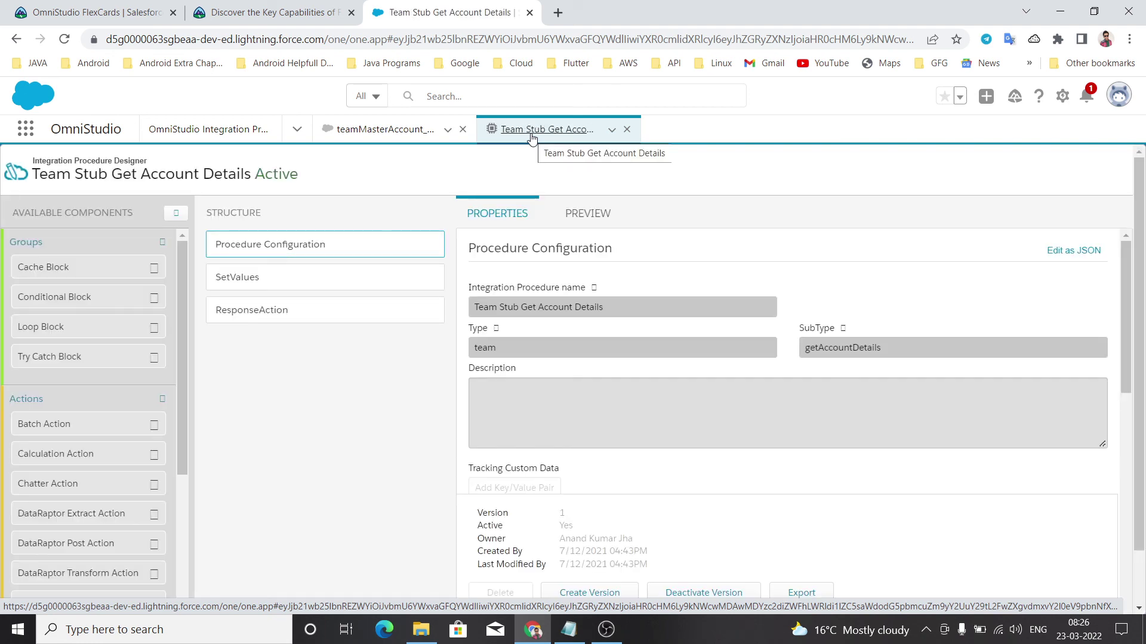
pyautogui.click(269, 278)
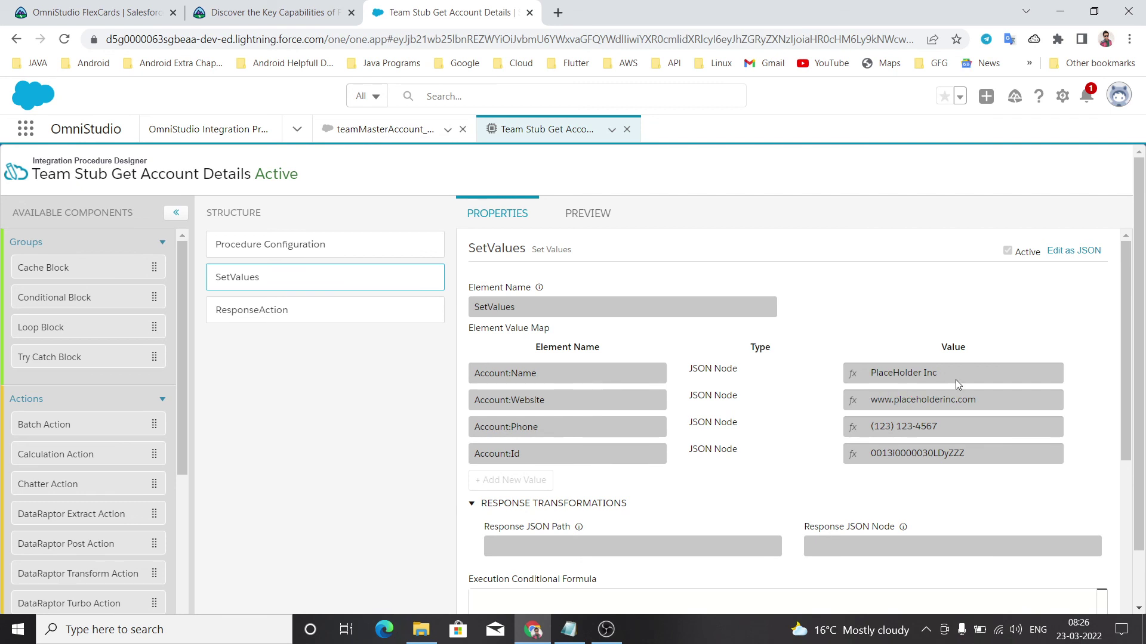
pyautogui.moveTo(933, 373); pyautogui.dragTo(839, 379)
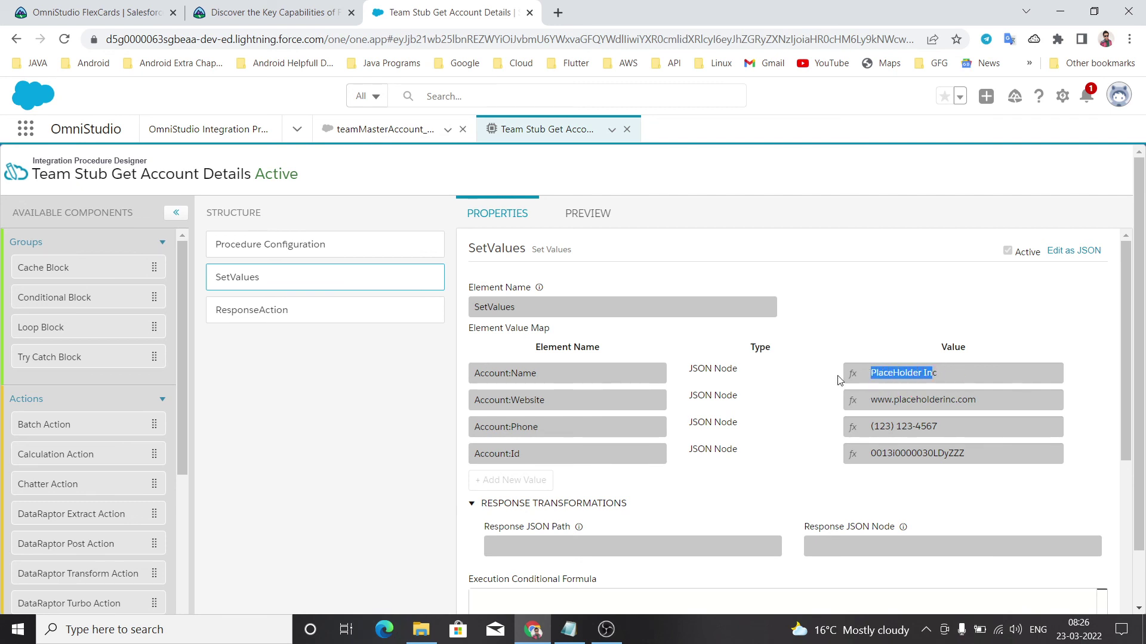
pyautogui.moveTo(989, 400); pyautogui.dragTo(873, 419)
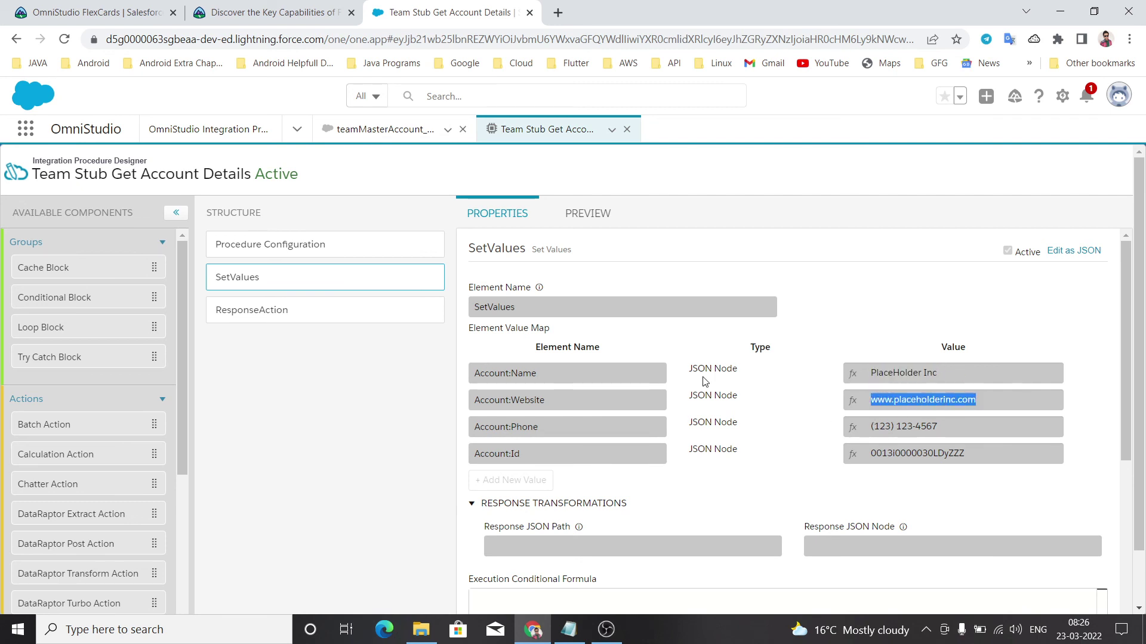
# Execute the procedure preview and check the returned PlaceHolder name, phone and account Id
pyautogui.click(588, 214)
pyautogui.scroll(-2, 240, 547)
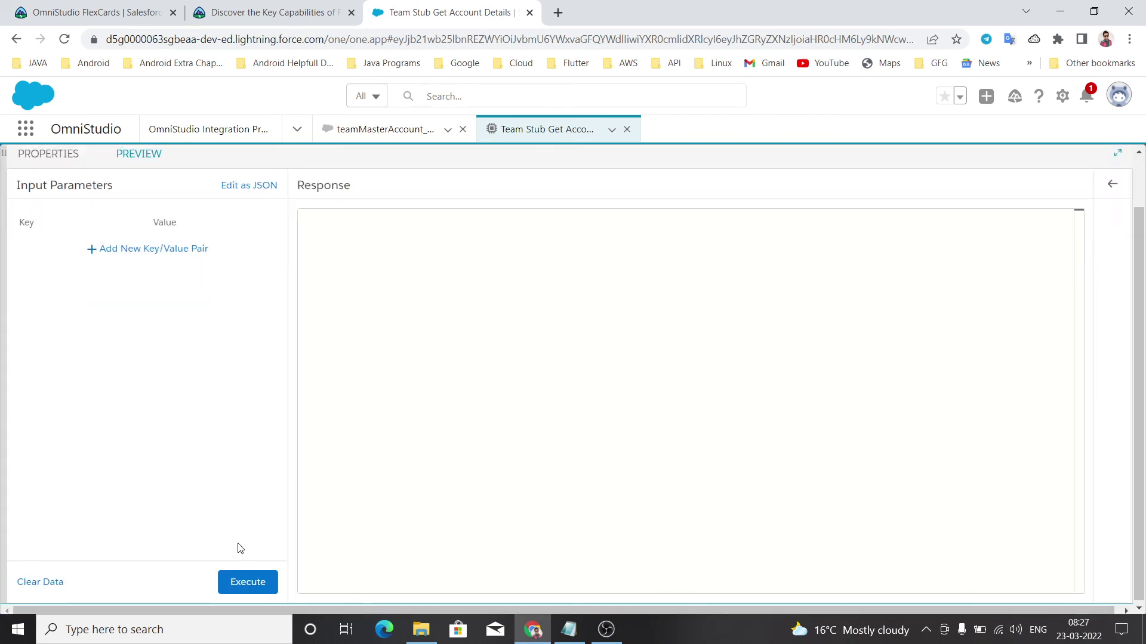
pyautogui.click(247, 582)
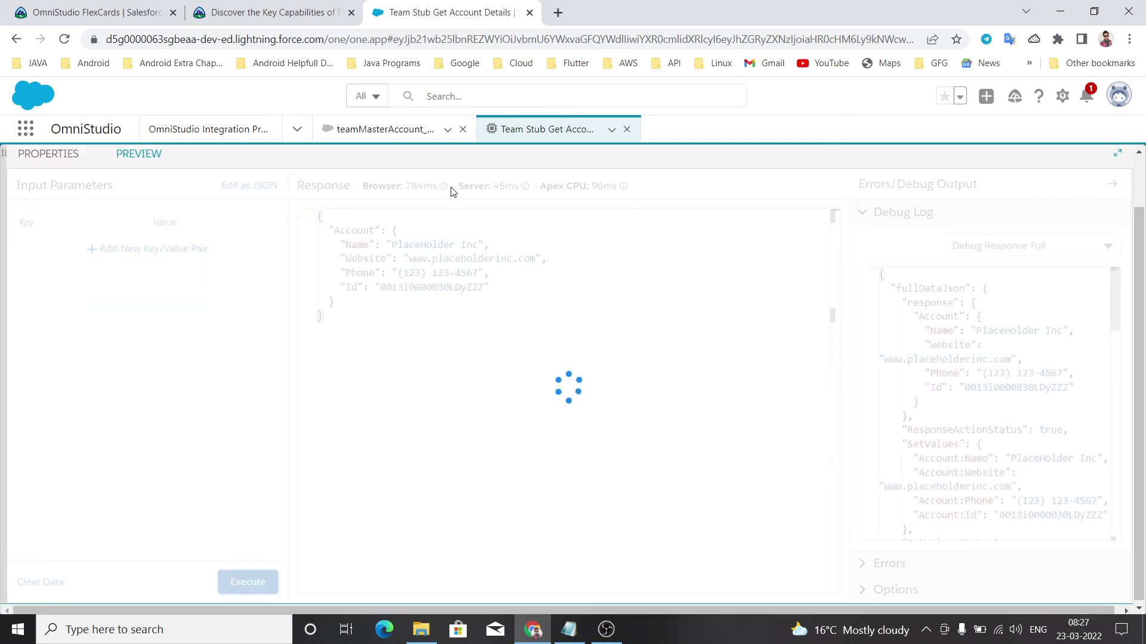
pyautogui.doubleClick(418, 245)
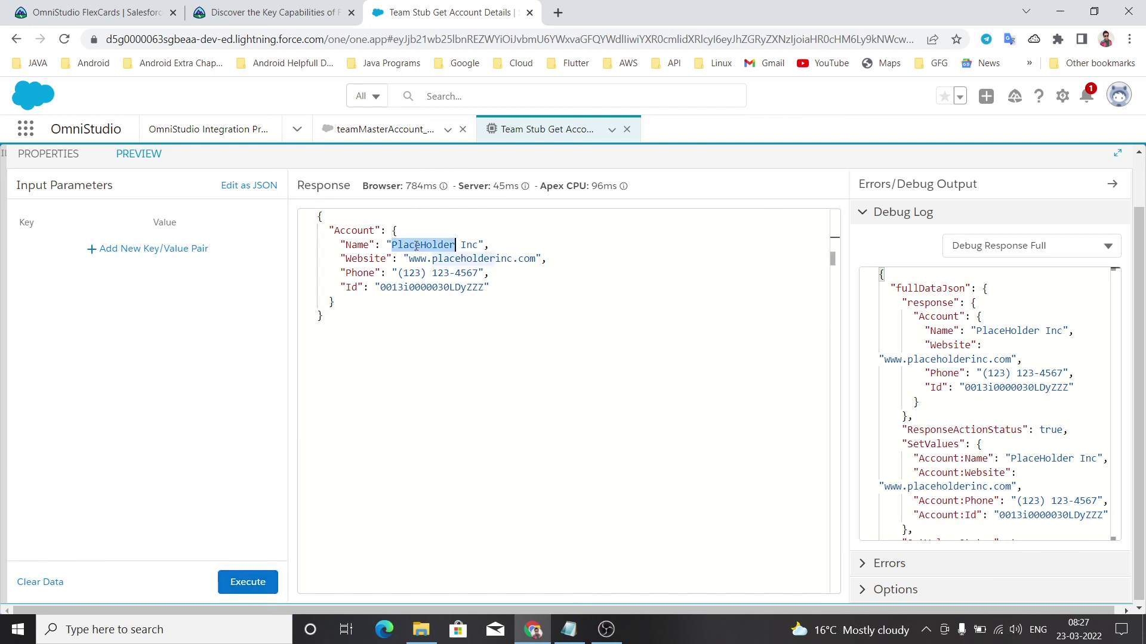
pyautogui.click(434, 273)
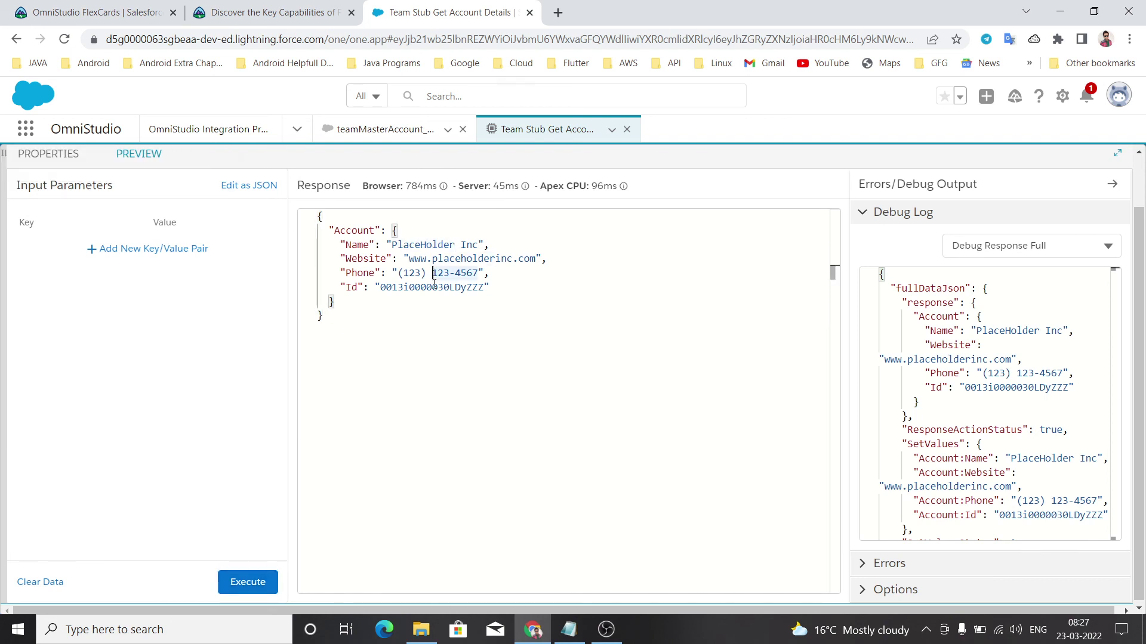
pyautogui.doubleClick(428, 288)
# Return to the teamMasterAccount_AJ FlexCard and browse the Build tab's elements list
pyautogui.click(388, 131)
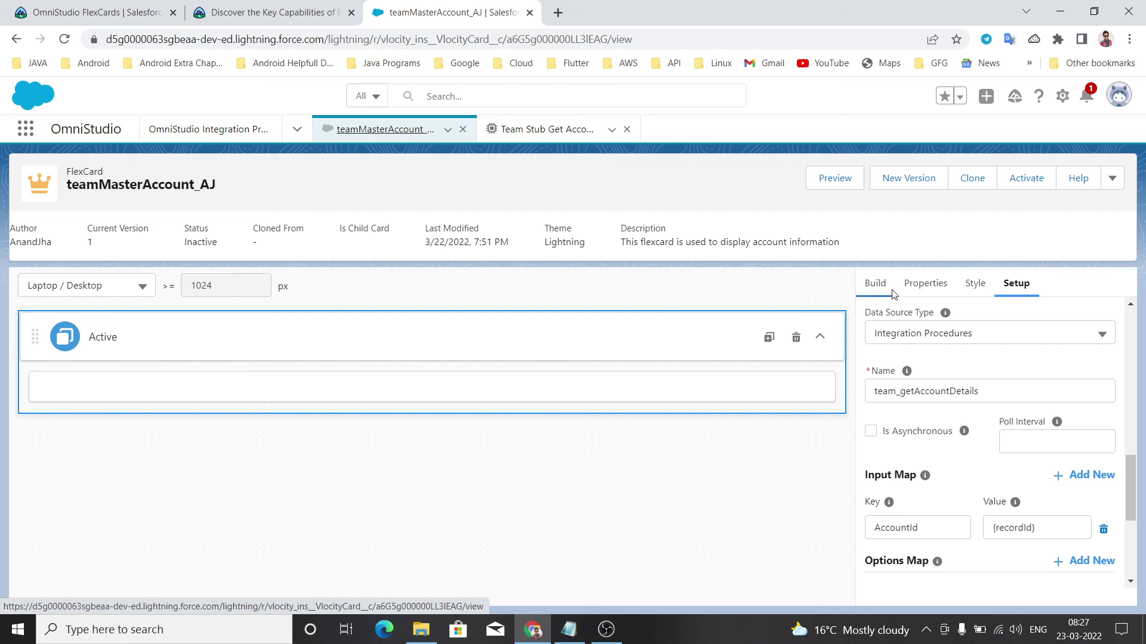
pyautogui.click(924, 283)
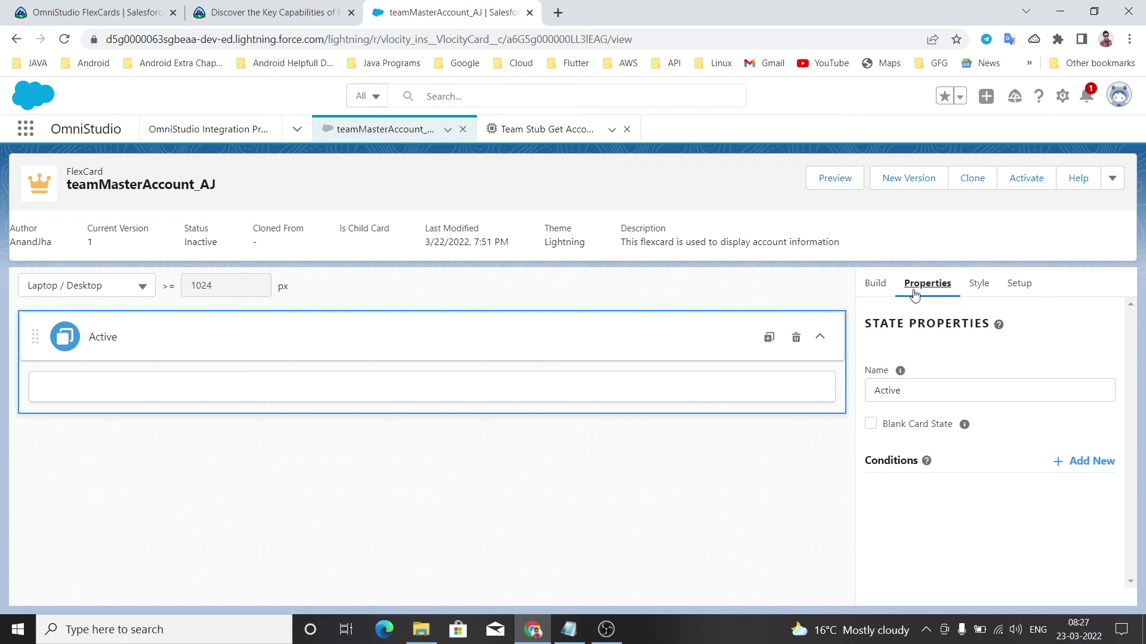
pyautogui.click(874, 284)
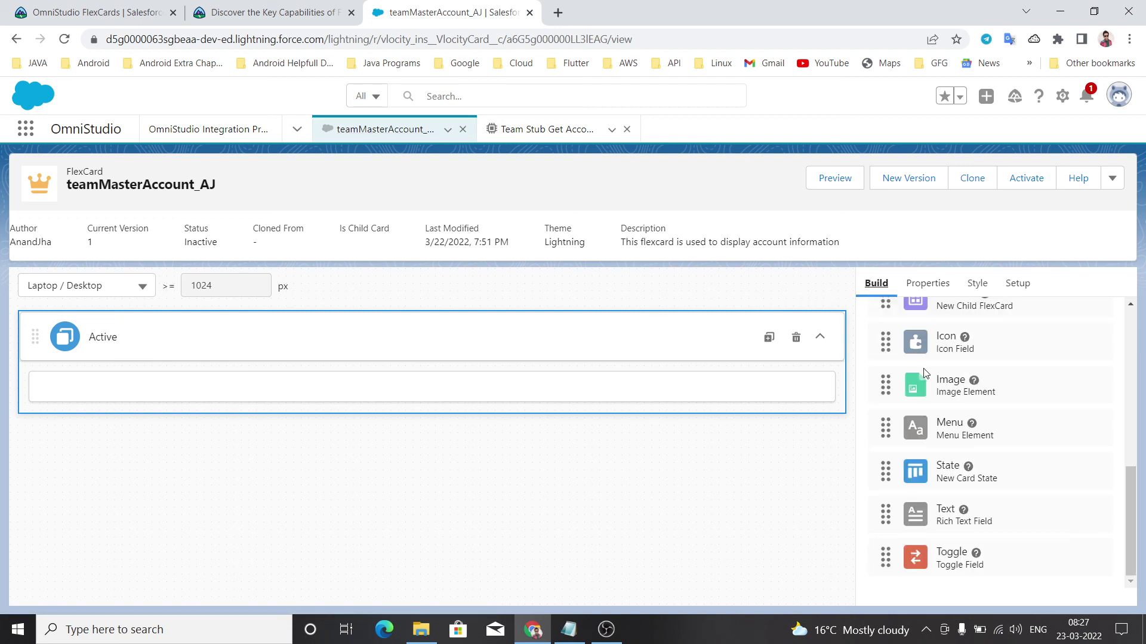
pyautogui.click(542, 130)
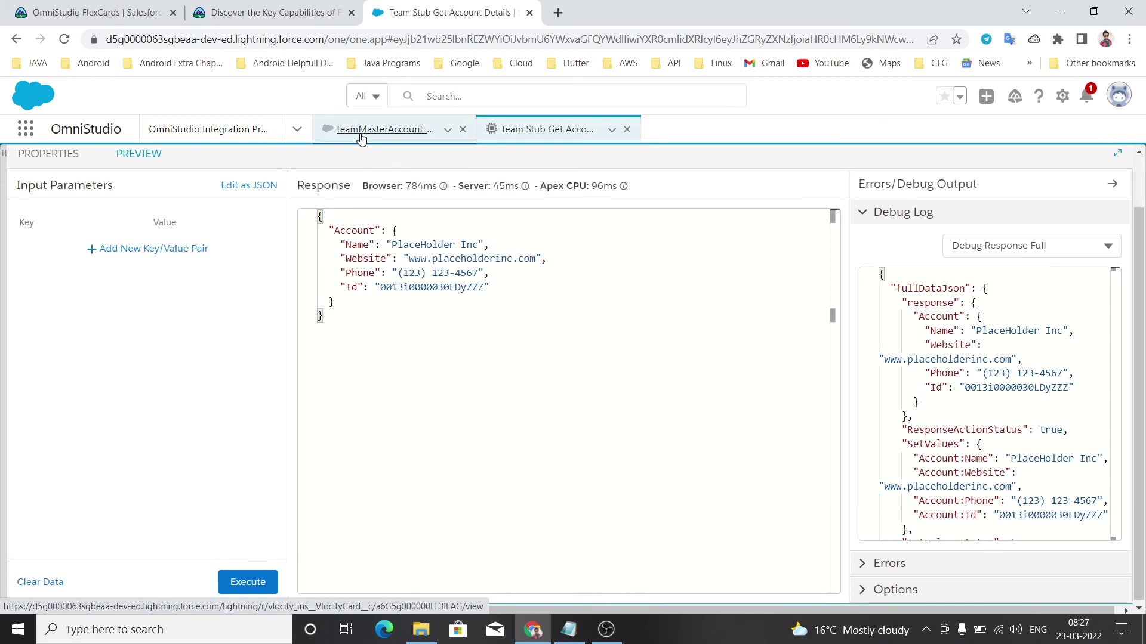
pyautogui.click(361, 136)
pyautogui.scroll(-3, 1035, 554)
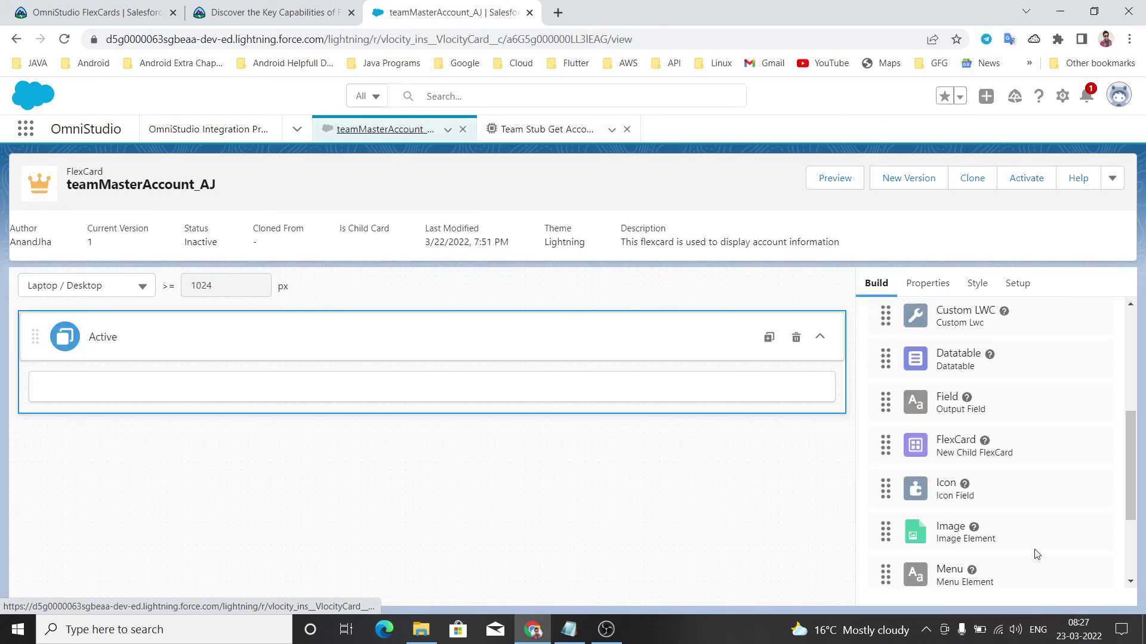
pyautogui.scroll(-3, 1035, 554)
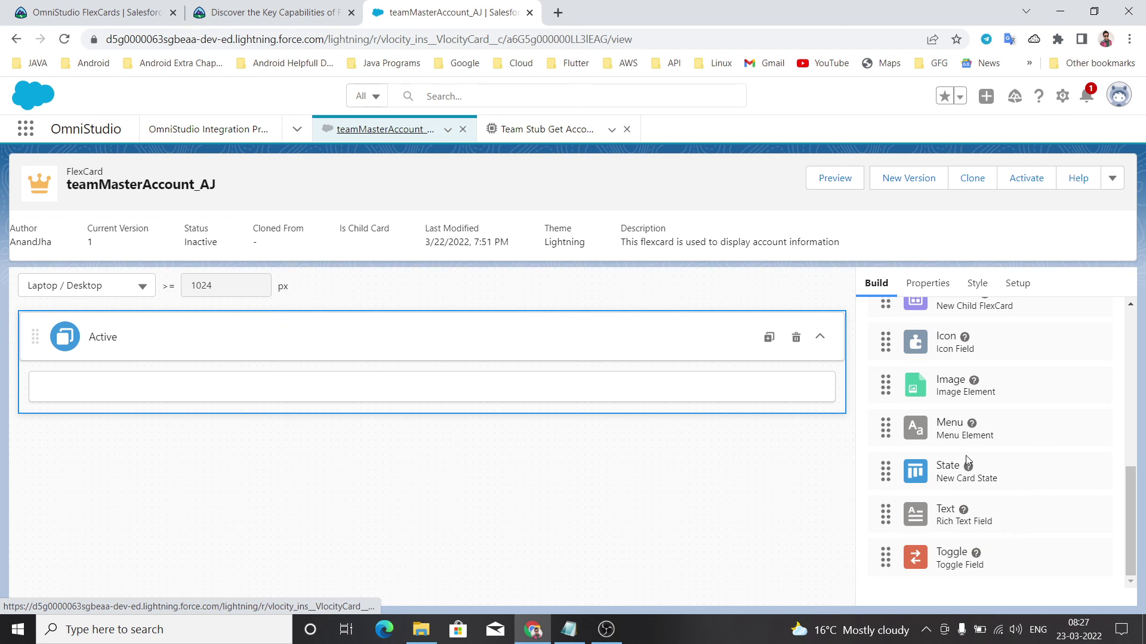
pyautogui.scroll(3, 966, 455)
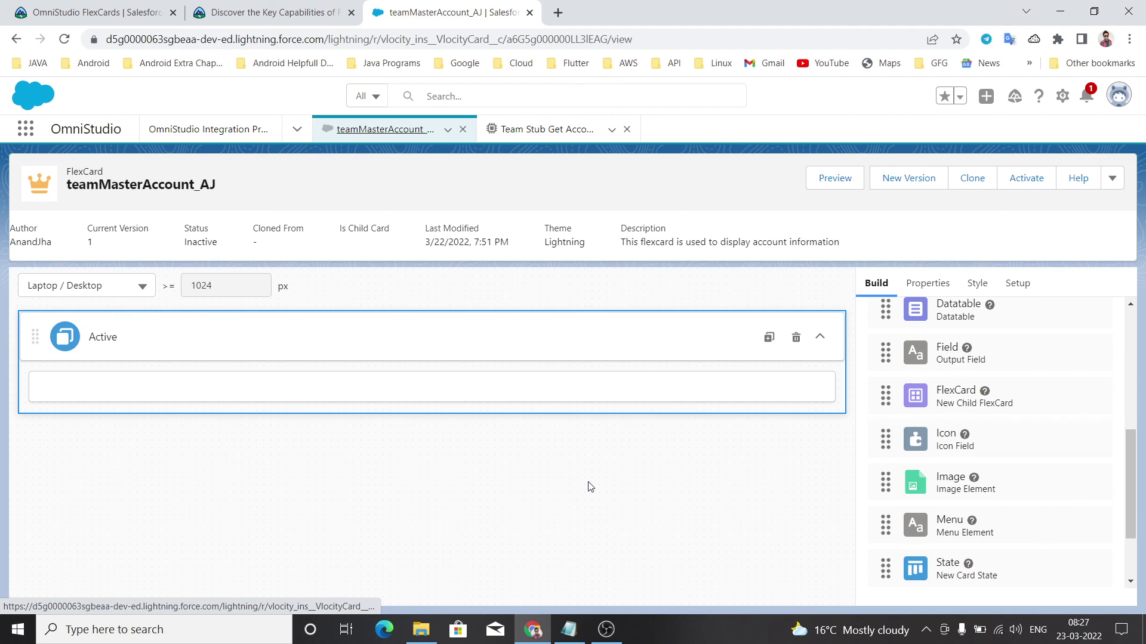
pyautogui.click(606, 630)
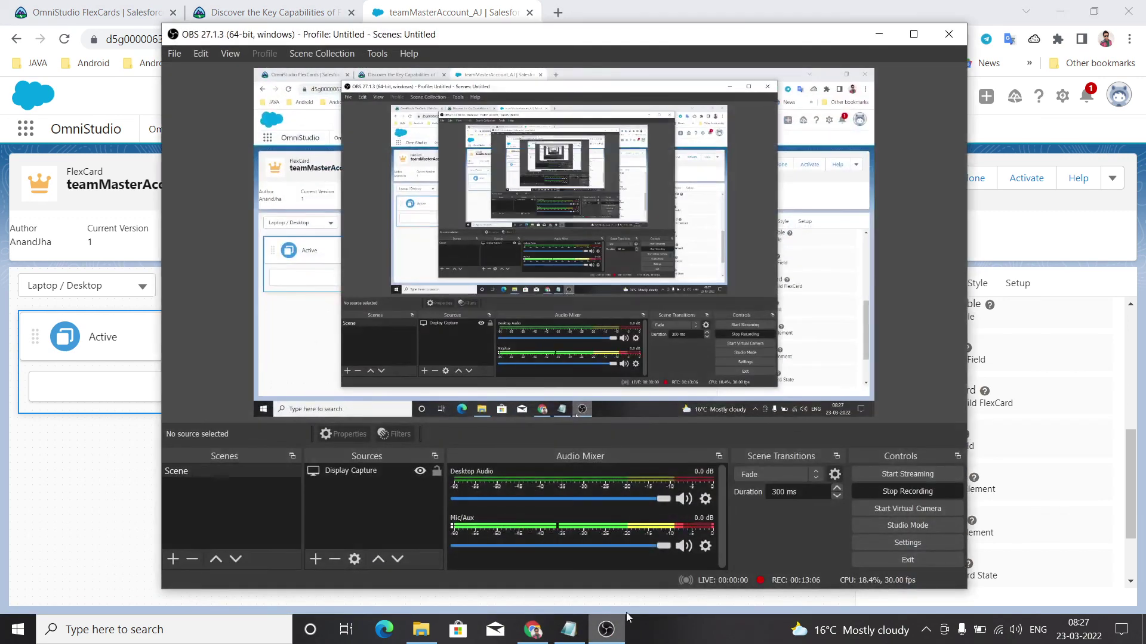